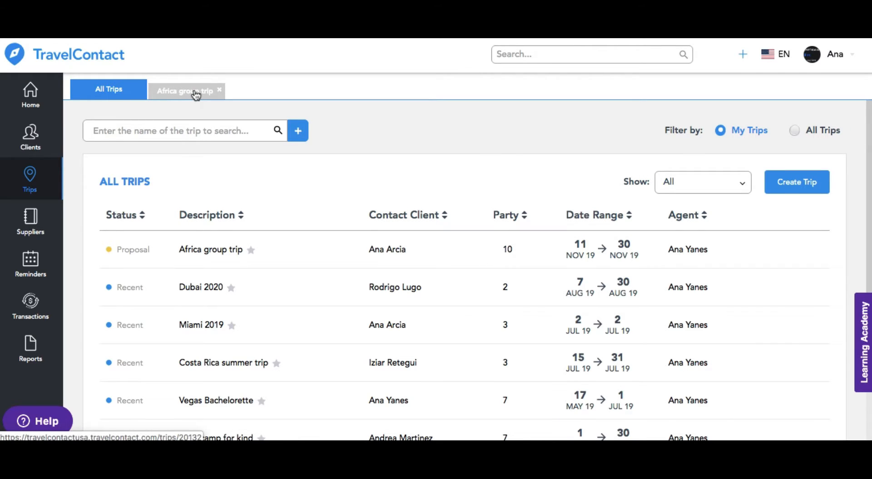
# Step: Open the client groups of the Africa group trip
pyautogui.click(195, 91)
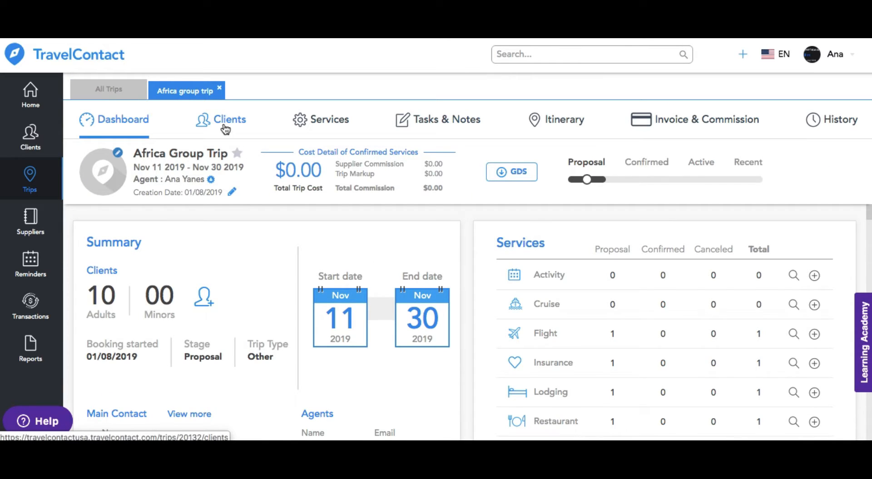
pyautogui.click(225, 128)
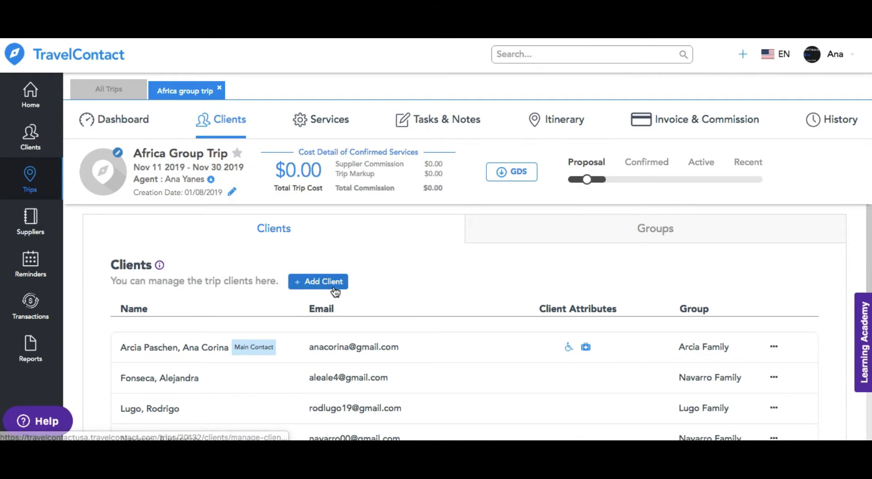
pyautogui.click(655, 236)
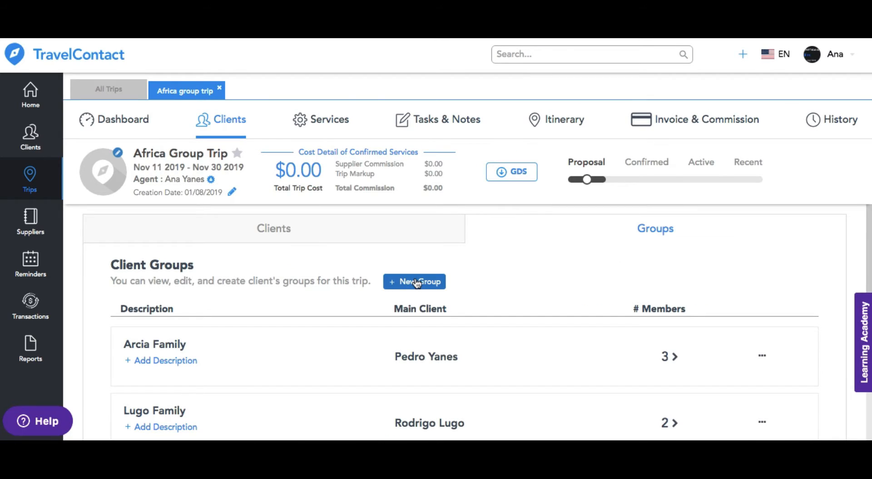
# Step: Start a new client group and name it with the main client's surname followed by "and friends"
pyautogui.click(418, 283)
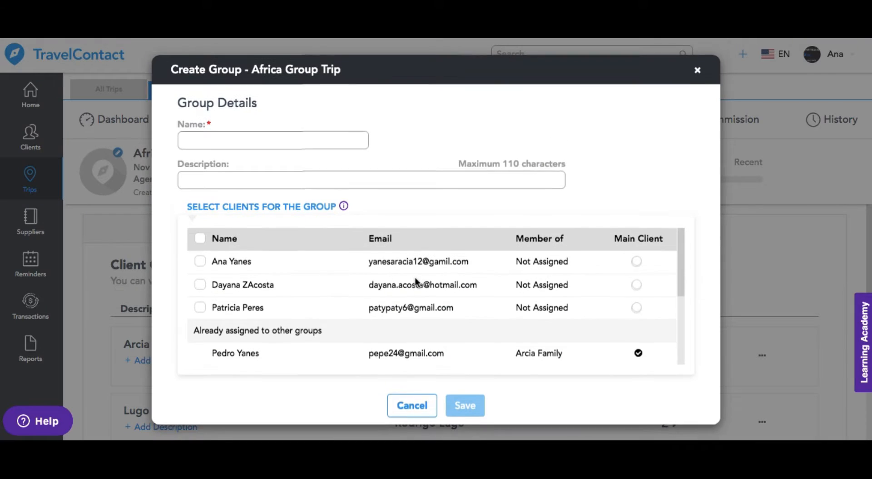
pyautogui.click(200, 142)
pyautogui.write('Ya')
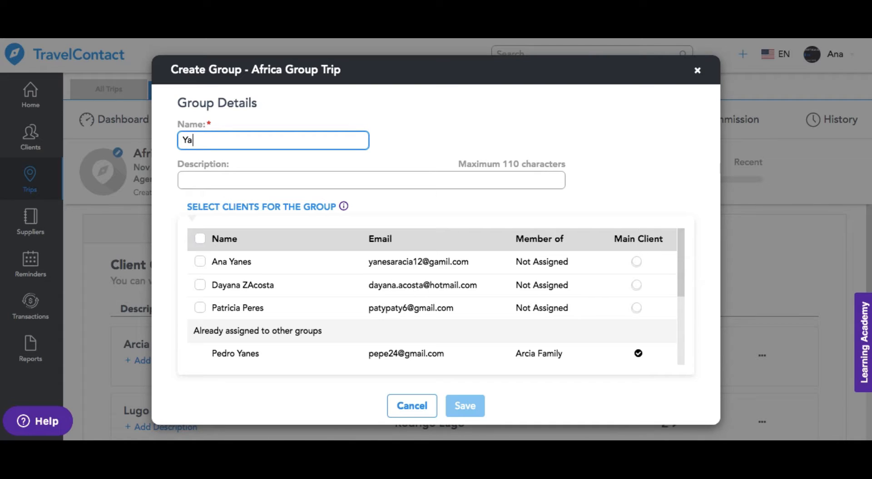
pyautogui.write('nes and friends')
# Step: Add all unassigned clients to the group, make the first listed client the main client, and save the group
pyautogui.click(203, 239)
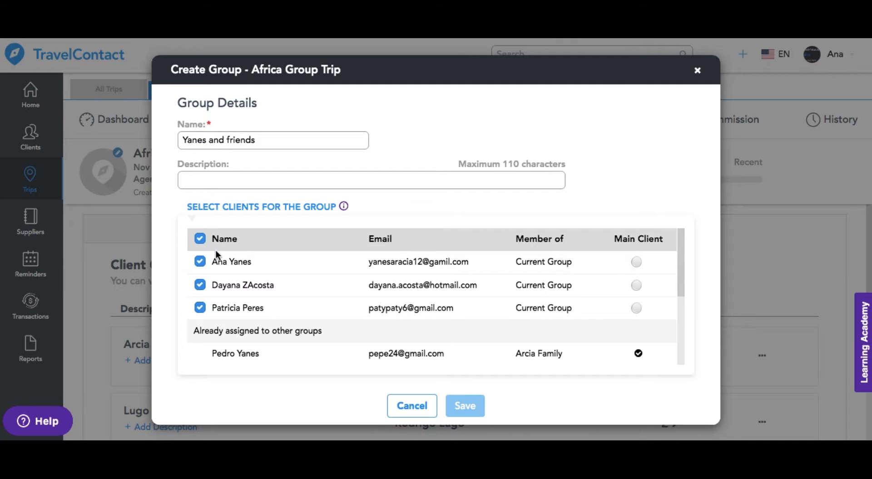
pyautogui.click(636, 262)
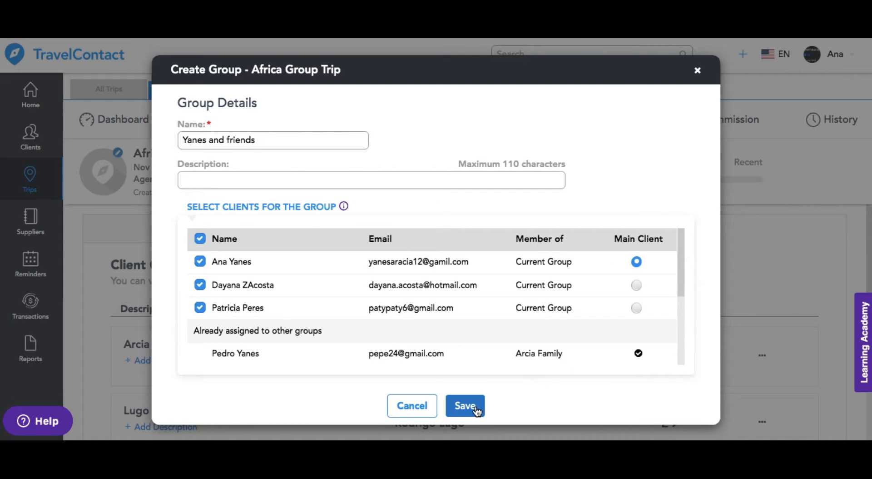
pyautogui.click(475, 405)
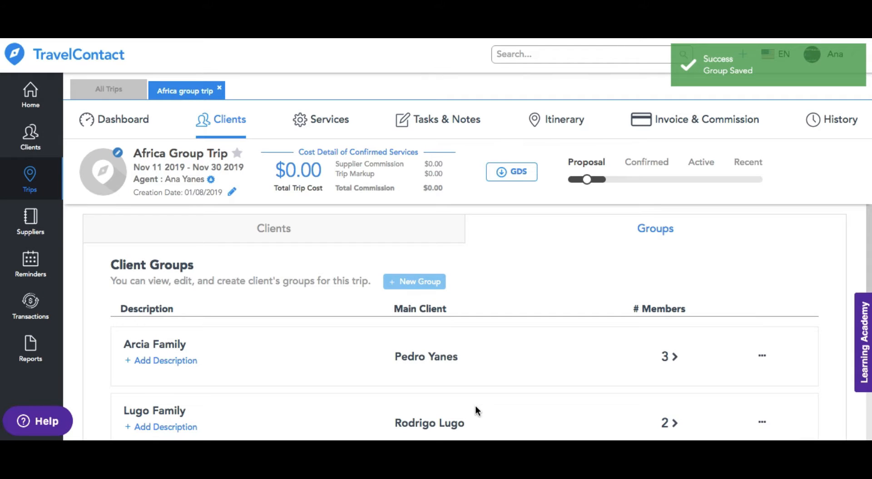
# Step: Look through the trip's list of client groups for the newly saved group
pyautogui.click(762, 357)
pyautogui.click(763, 359)
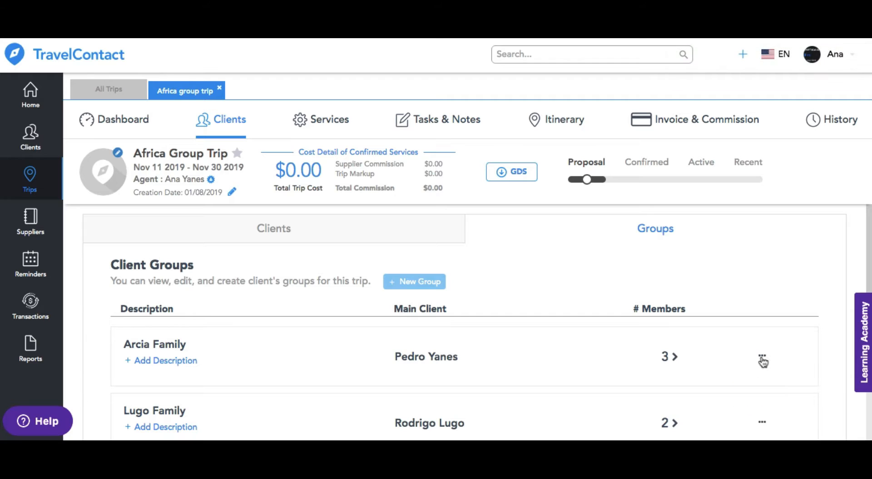
pyautogui.scroll(-5, 869, 259)
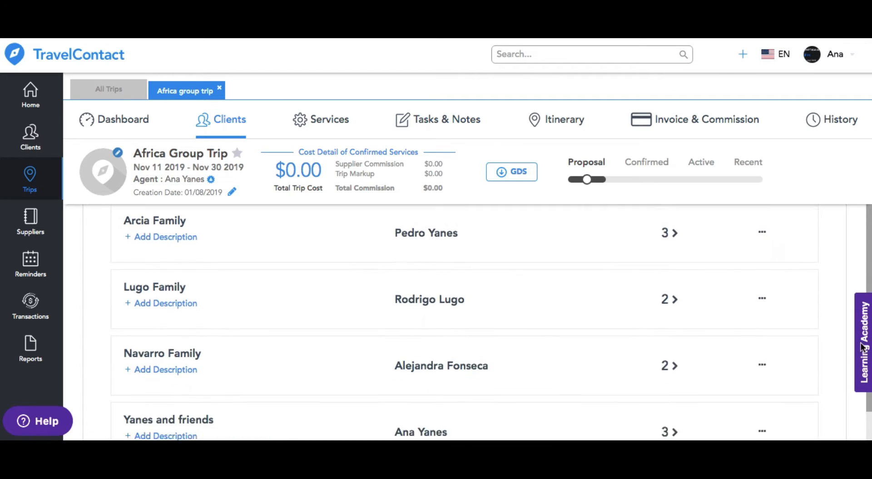
# Step: Start a new restaurant service for the trip, with No for purchase through an intermediary
pyautogui.click(321, 122)
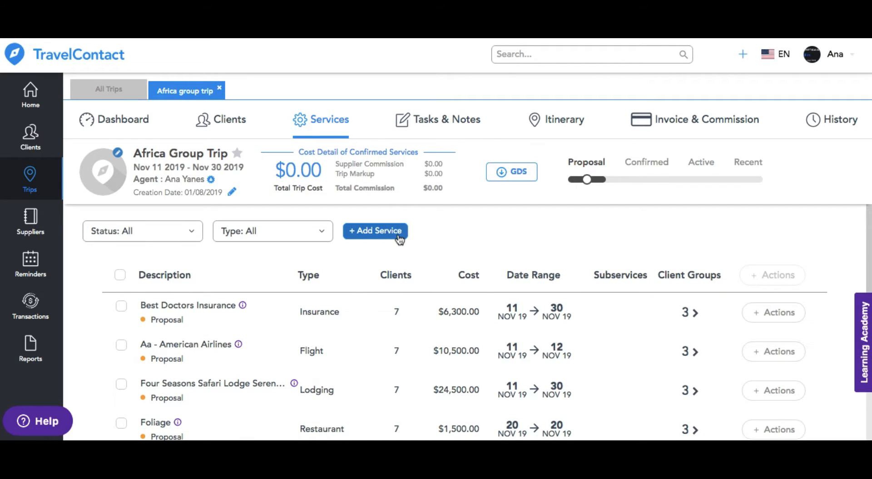
pyautogui.click(400, 238)
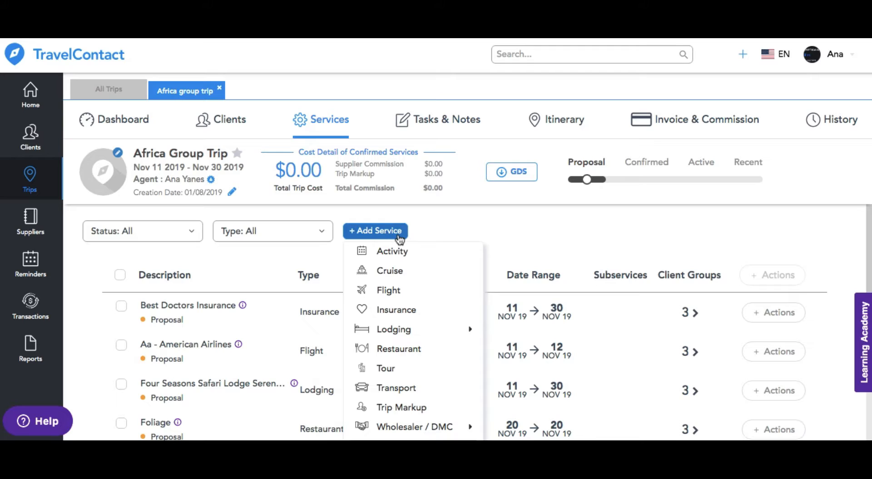
pyautogui.click(424, 355)
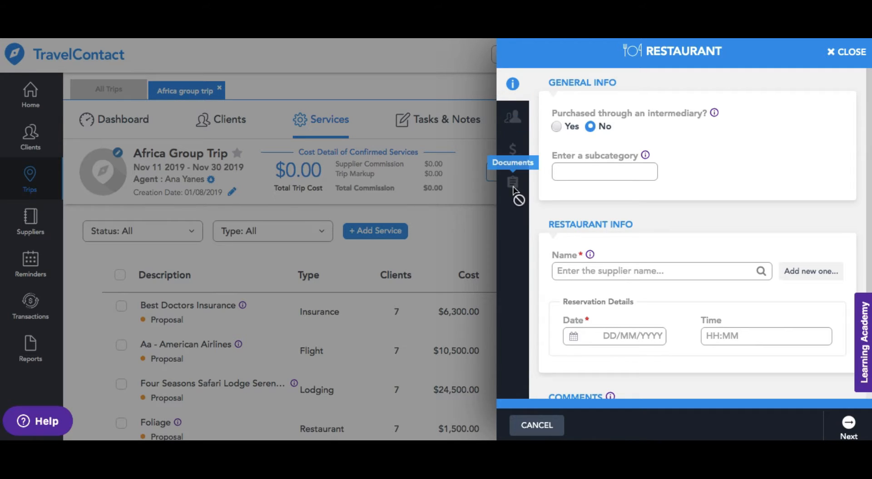
pyautogui.click(557, 128)
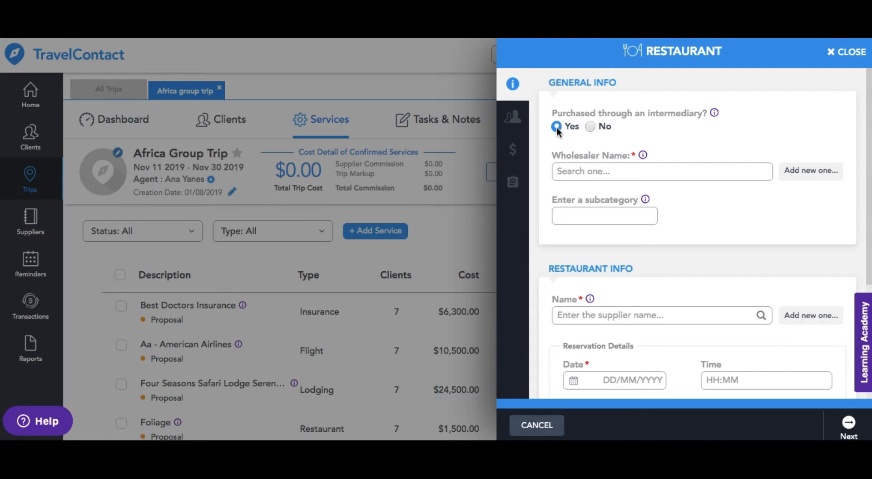
pyautogui.click(591, 128)
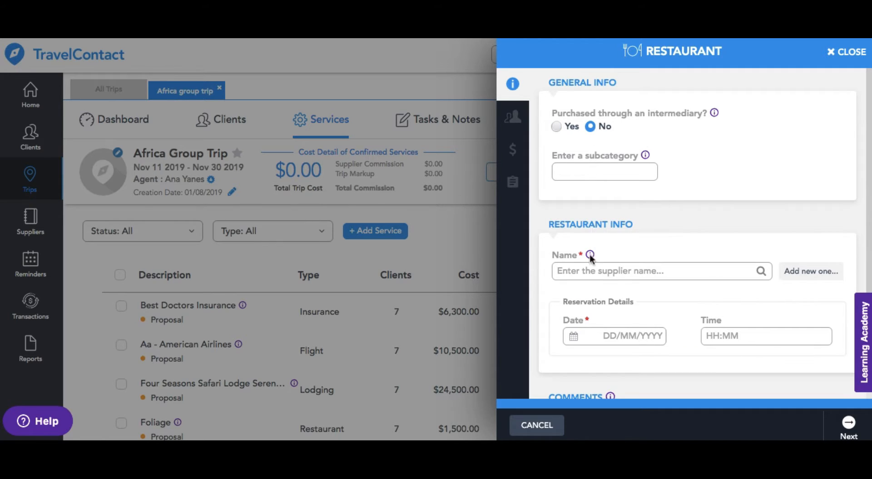
# Step: Choose Seminole Hard Rock Hotel & Casino - Hollywood, FL as the restaurant and set the reservation date to 28/09/2019
pyautogui.click(582, 271)
pyautogui.write('hard')
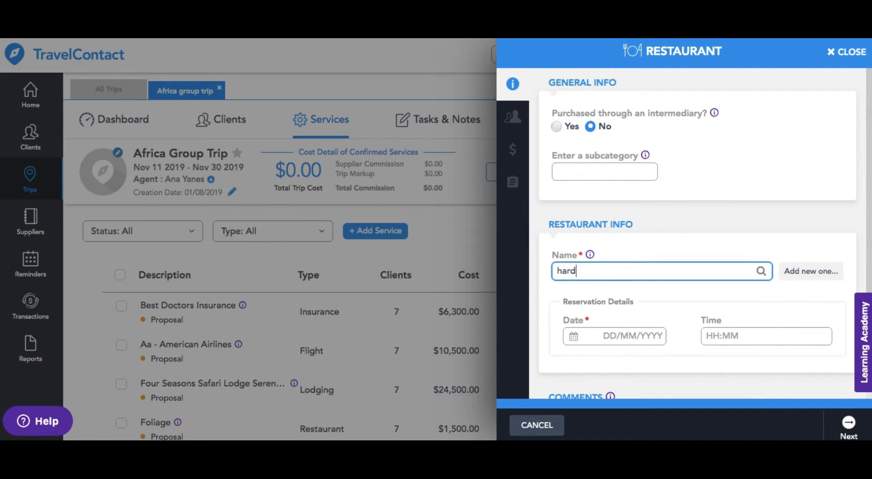
pyautogui.click(632, 375)
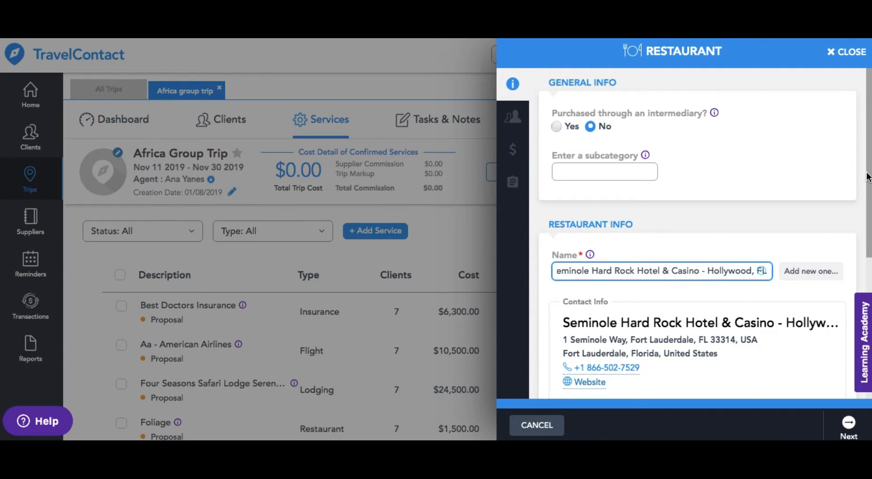
pyautogui.scroll(-5, 859, 181)
pyautogui.click(654, 274)
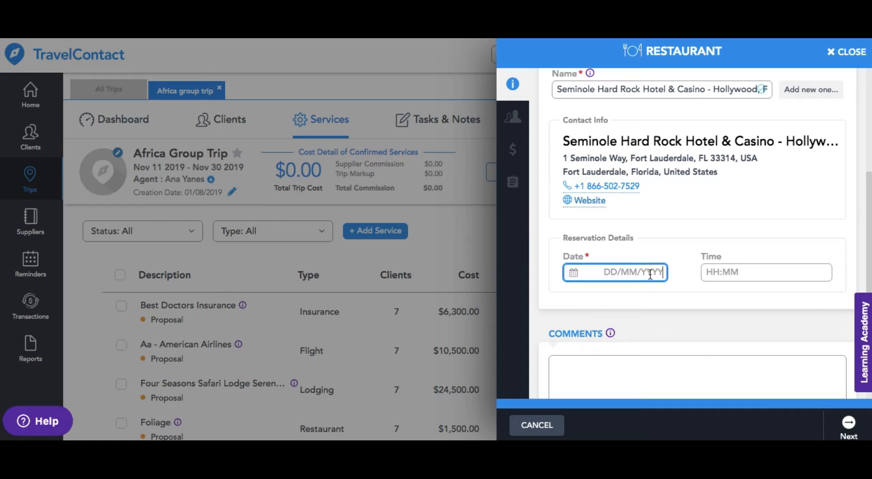
pyautogui.click(675, 328)
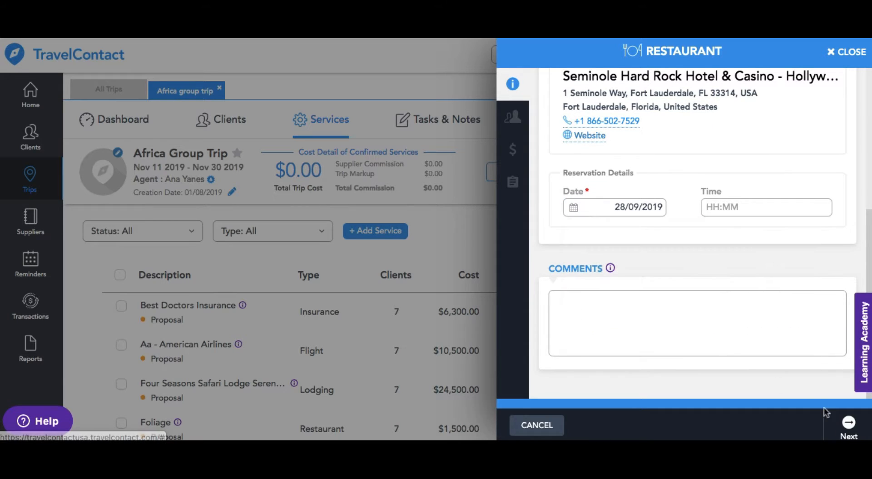
pyautogui.click(854, 434)
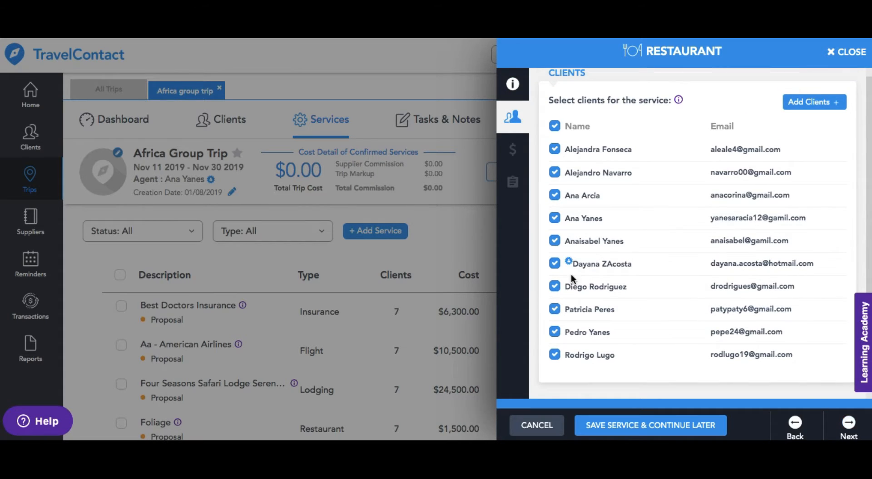
# Step: Exclude the last three listed clients from the restaurant service and continue to its cost details
pyautogui.click(556, 354)
pyautogui.click(557, 310)
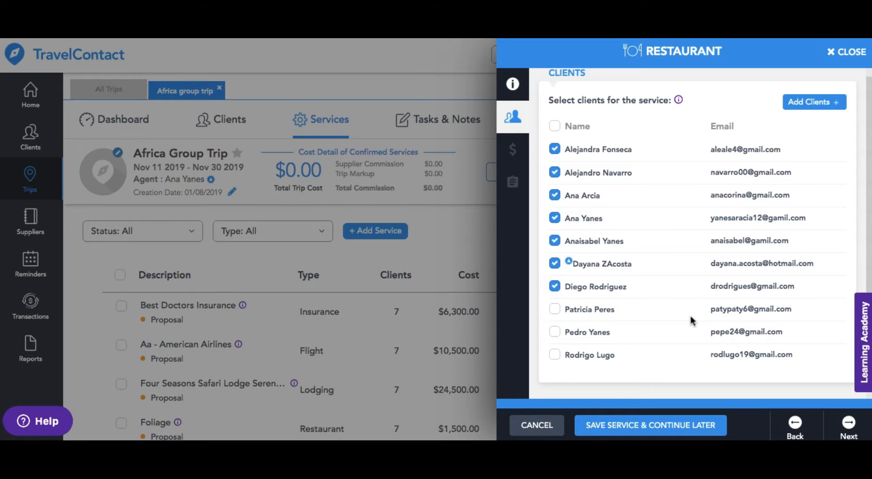
pyautogui.click(850, 423)
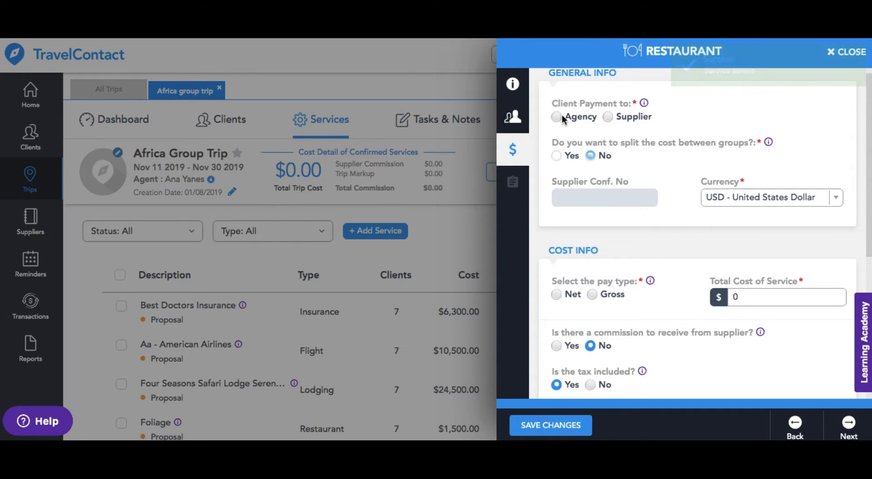
# Step: Set the client payment to Agency and split the cost between all client groups, saving them to add costs
pyautogui.click(557, 117)
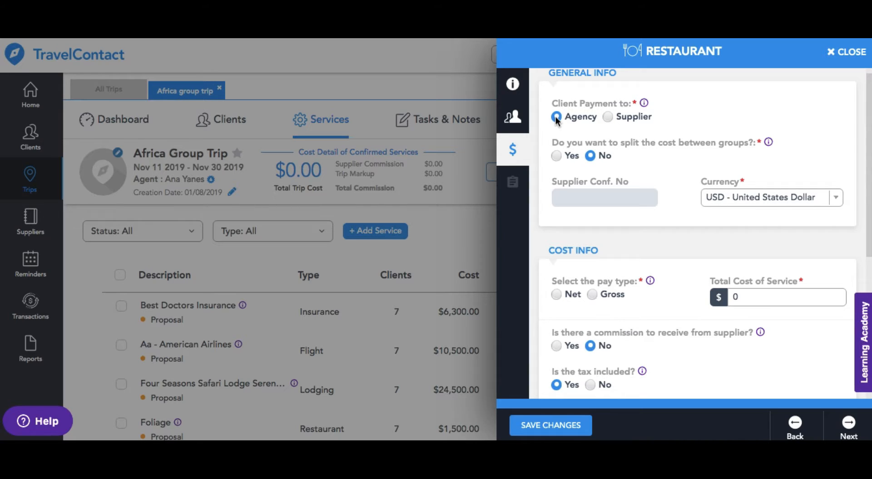
pyautogui.click(557, 156)
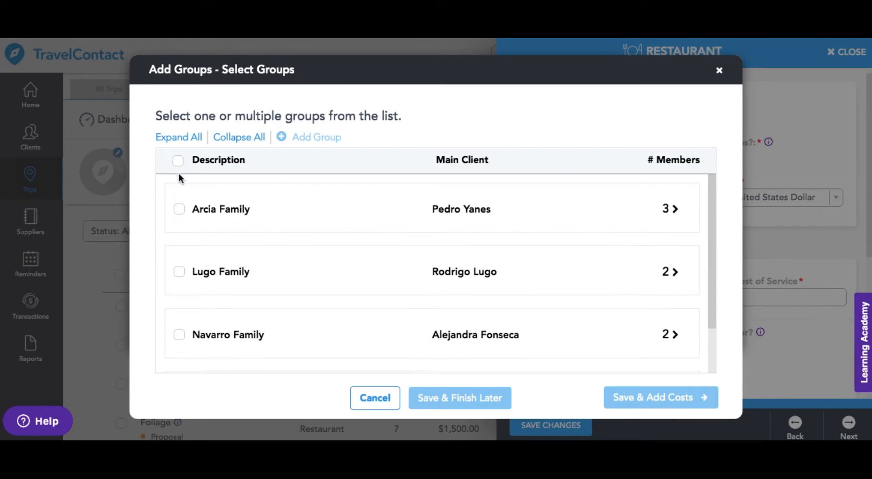
pyautogui.click(178, 161)
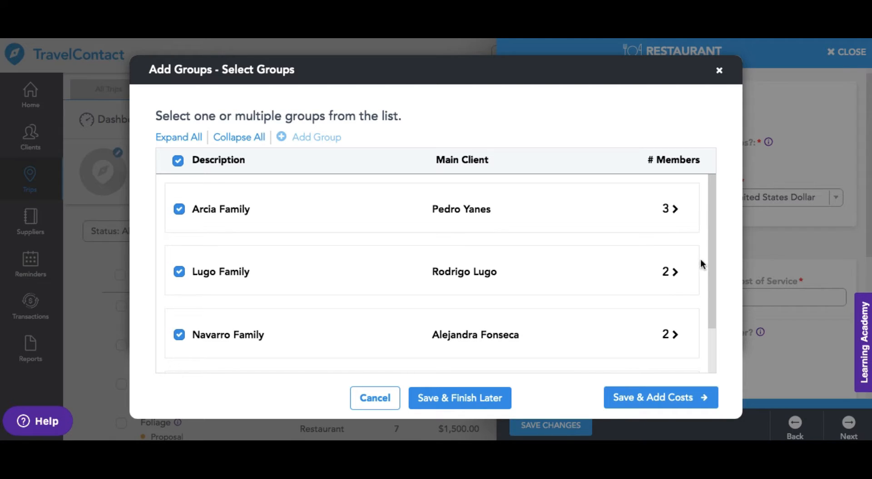
pyautogui.moveTo(713, 233); pyautogui.dragTo(700, 301)
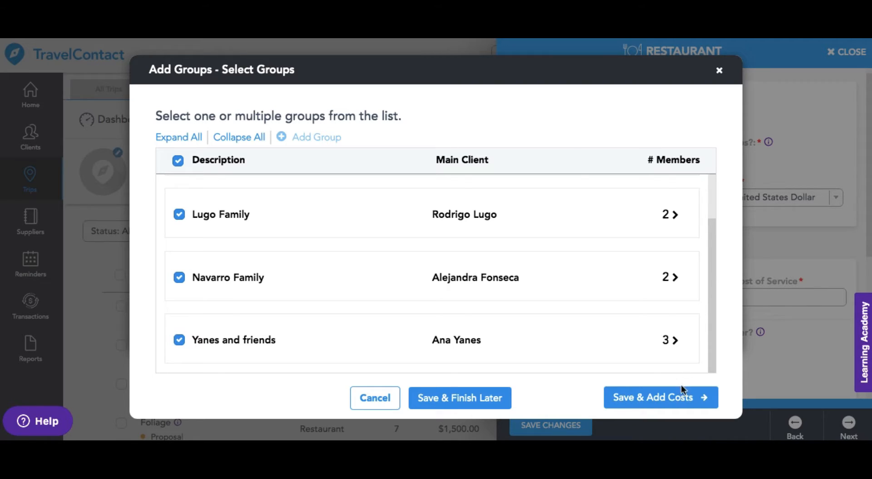
pyautogui.click(676, 400)
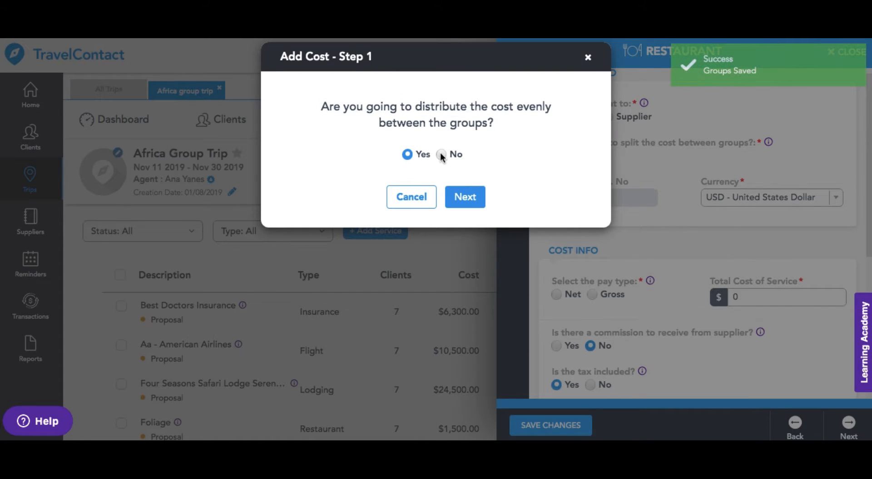
# Step: Choose even cost distribution between the groups and set the total cost to distribute to 4000
pyautogui.click(441, 155)
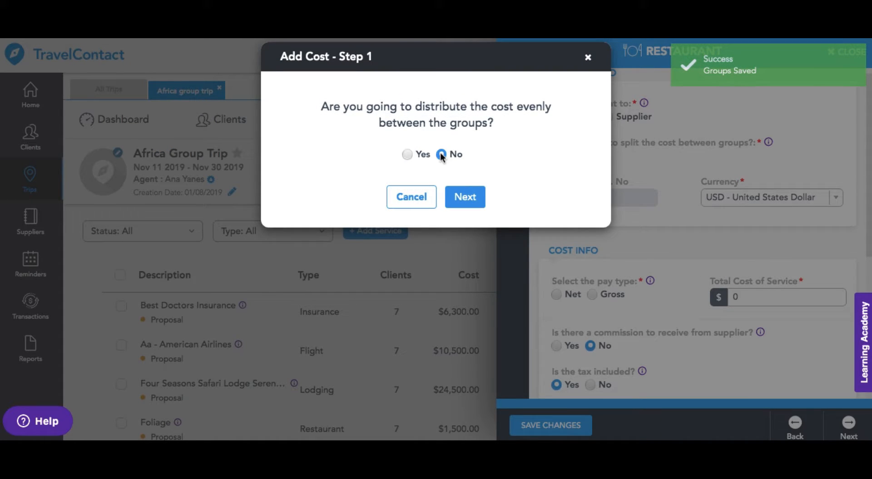
pyautogui.click(408, 156)
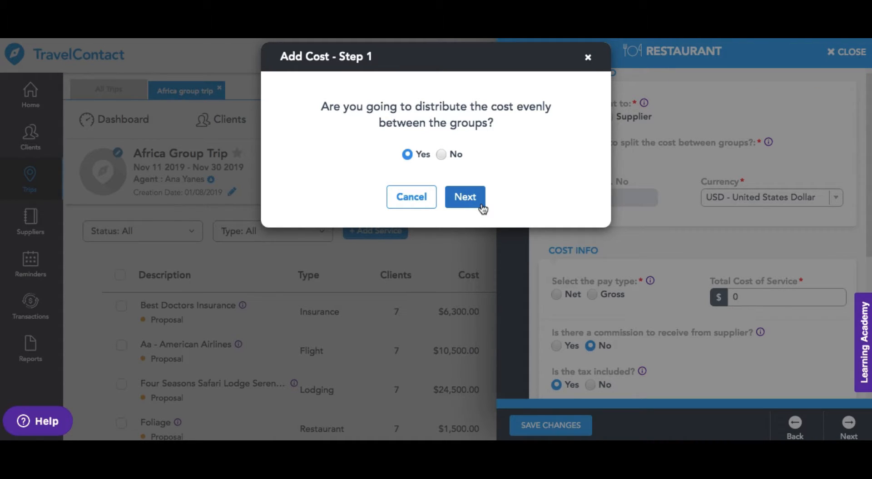
pyautogui.click(465, 197)
pyautogui.write('4000')
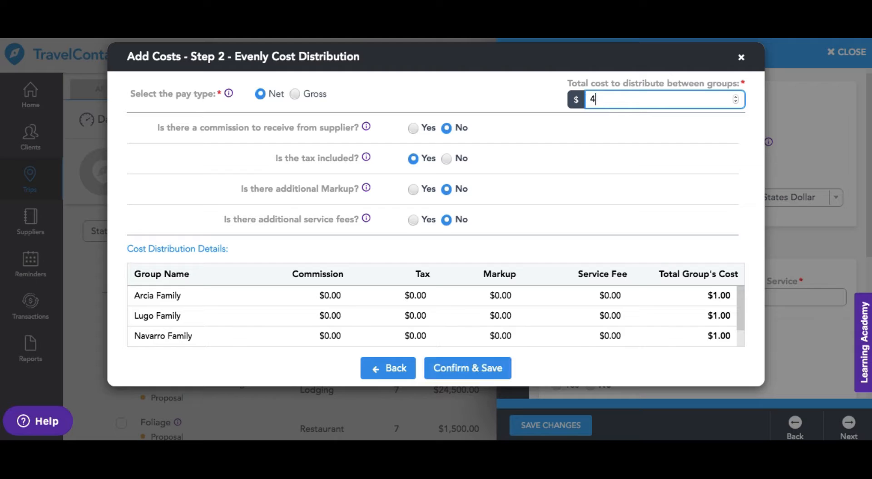
# Step: Add a supplier commission by percentage and set it to 100 percent
pyautogui.click(413, 128)
pyautogui.click(411, 150)
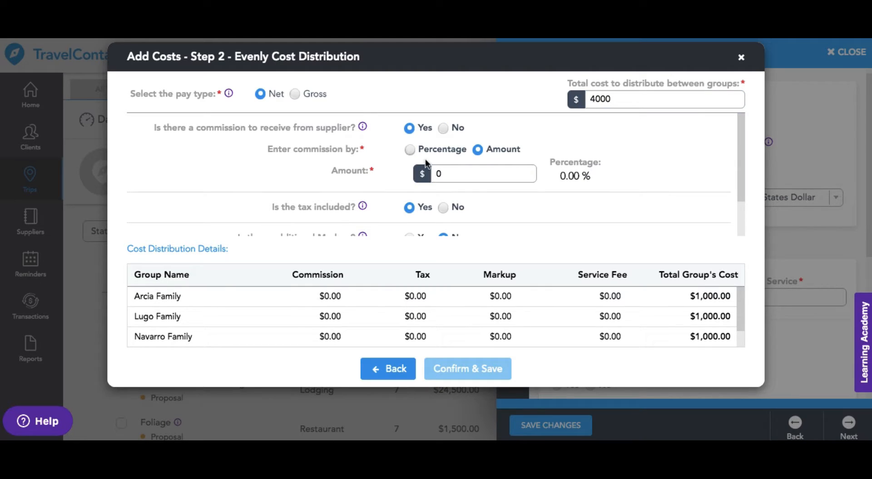
pyautogui.write('100')
# Step: Mark the tax as not included, set it to 20 percent, and save the group costs and the restaurant service
pyautogui.click(443, 208)
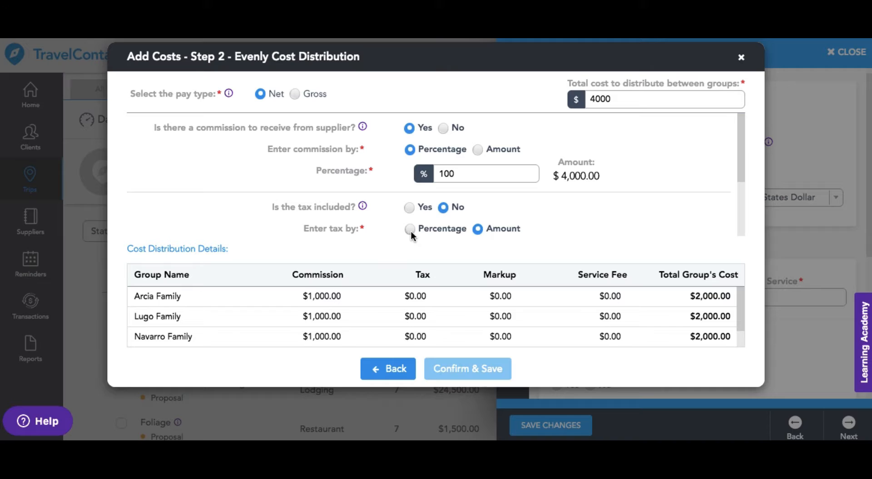
pyautogui.click(410, 229)
pyautogui.scroll(-2, 471, 175)
pyautogui.click(470, 176)
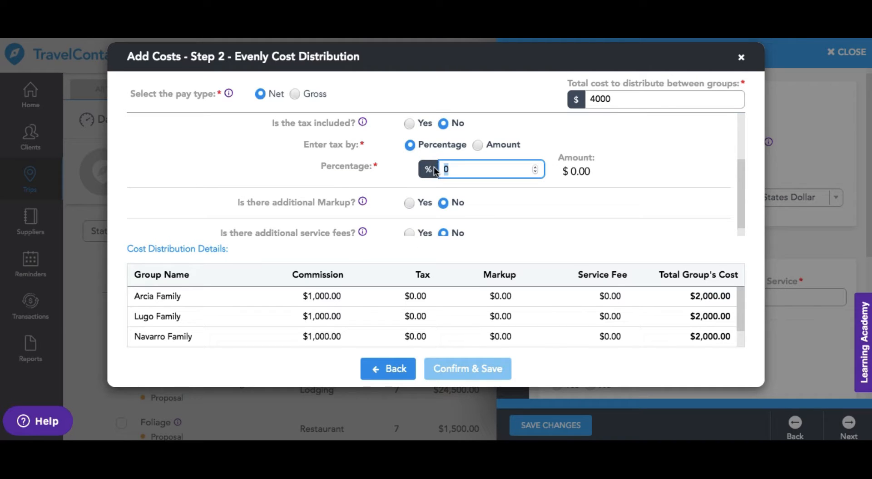
pyautogui.write('20')
pyautogui.click(535, 204)
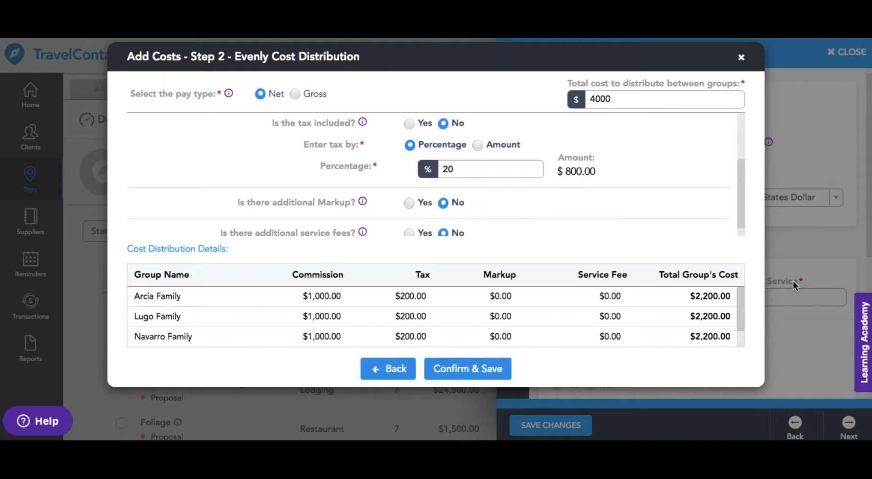
pyautogui.click(462, 375)
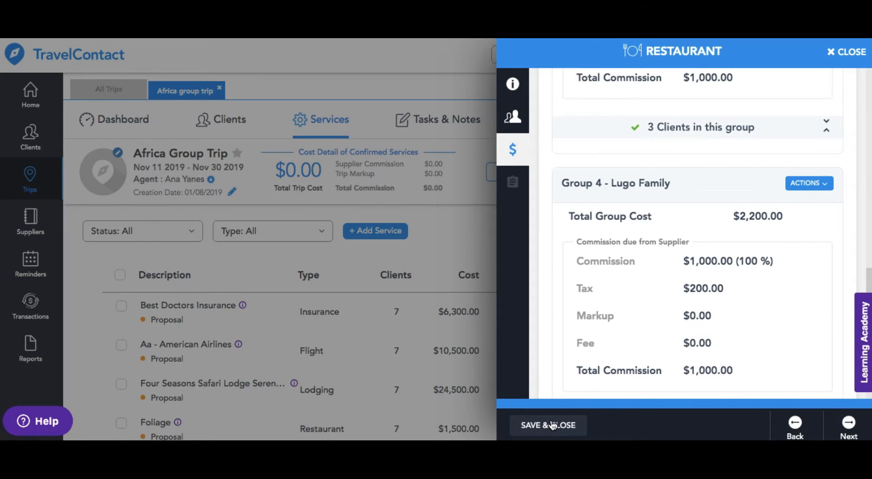
pyautogui.click(553, 425)
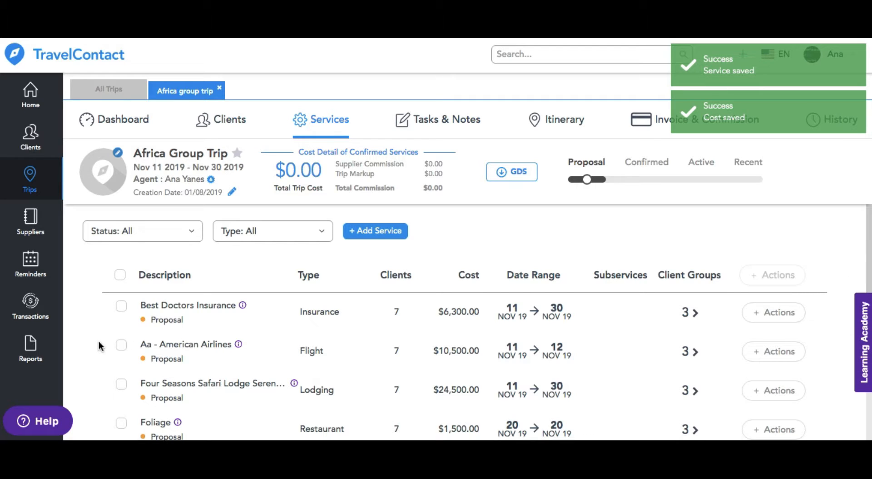
# Step: Select the Seminole Hard Rock restaurant and Best Doctors Insurance services and start confirming them with an individual invoice for each group
pyautogui.click(121, 347)
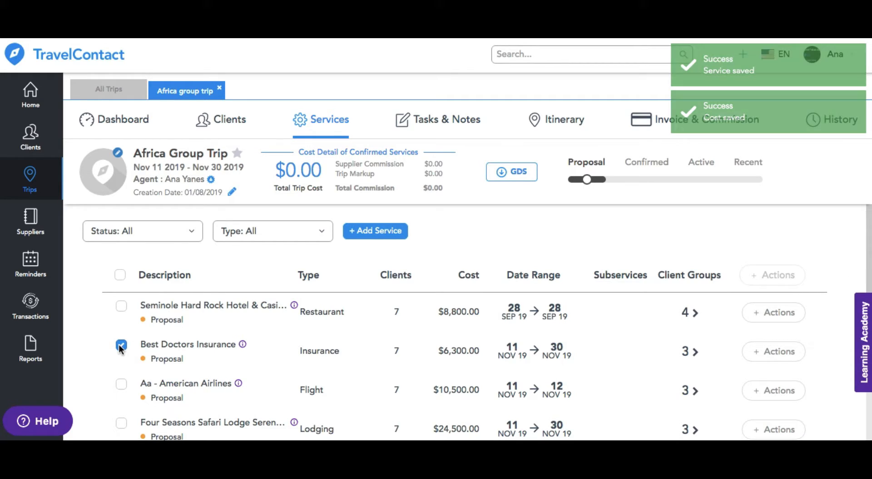
pyautogui.click(122, 307)
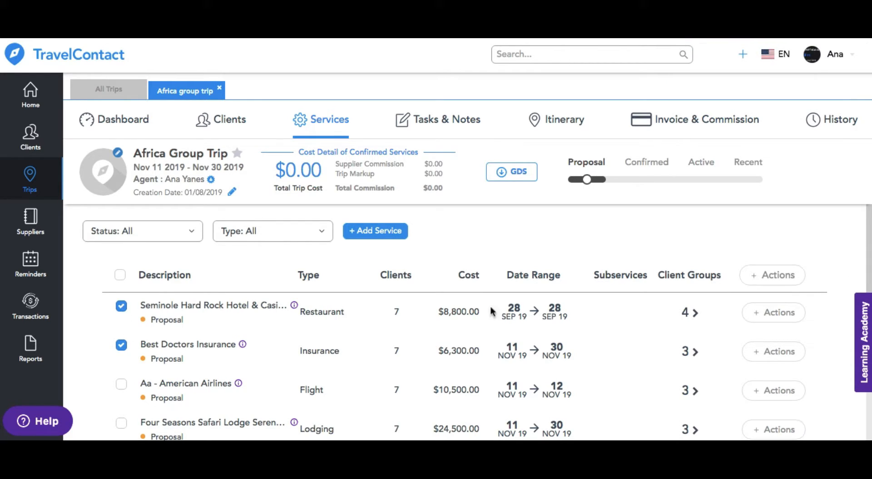
pyautogui.click(752, 278)
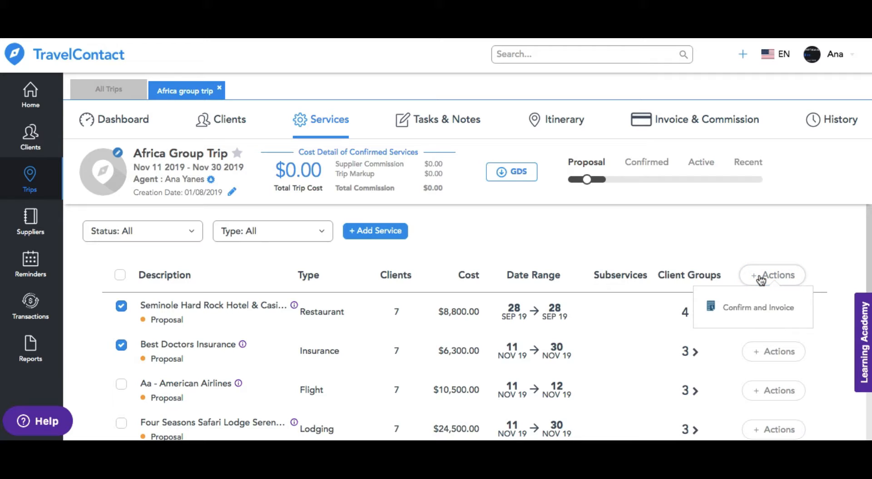
pyautogui.click(762, 313)
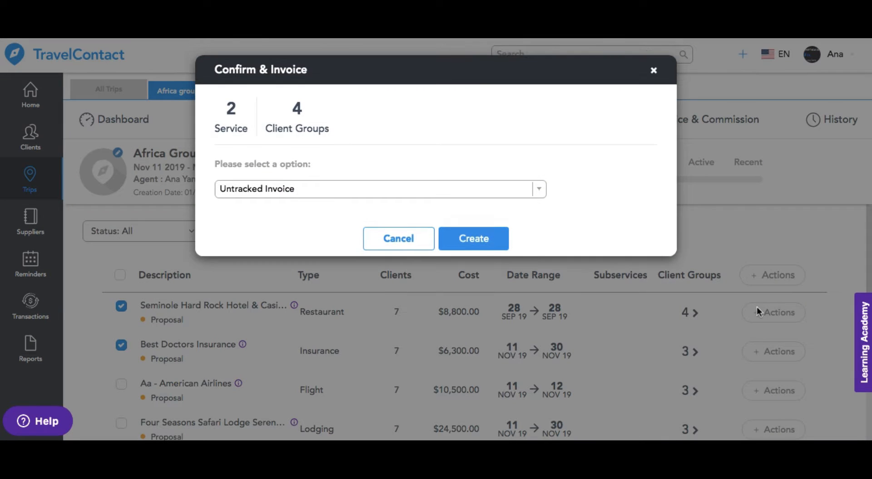
pyautogui.click(395, 193)
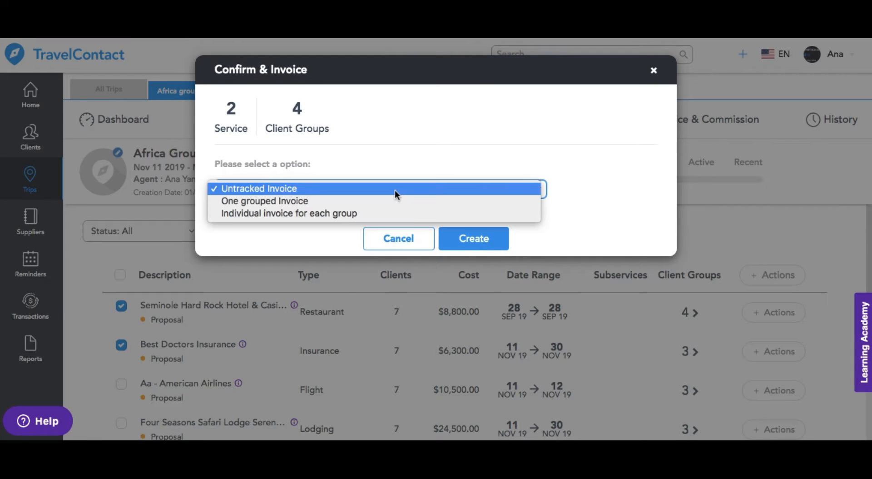
pyautogui.click(385, 215)
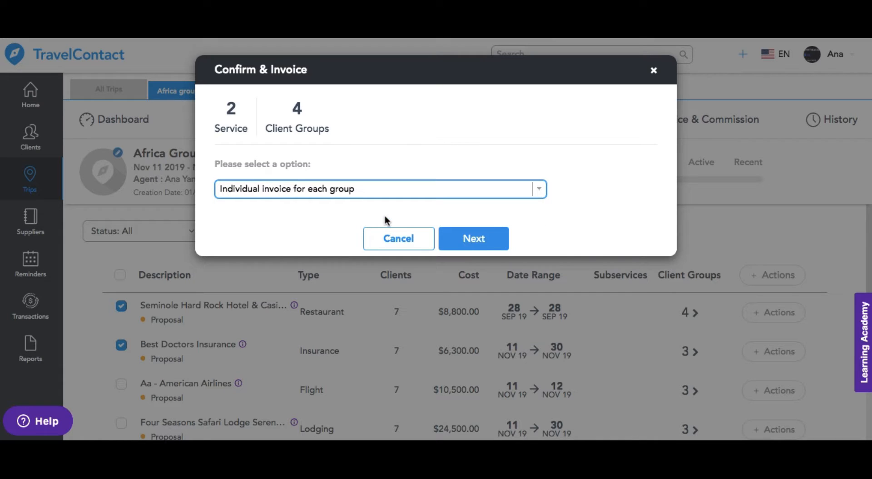
pyautogui.click(471, 246)
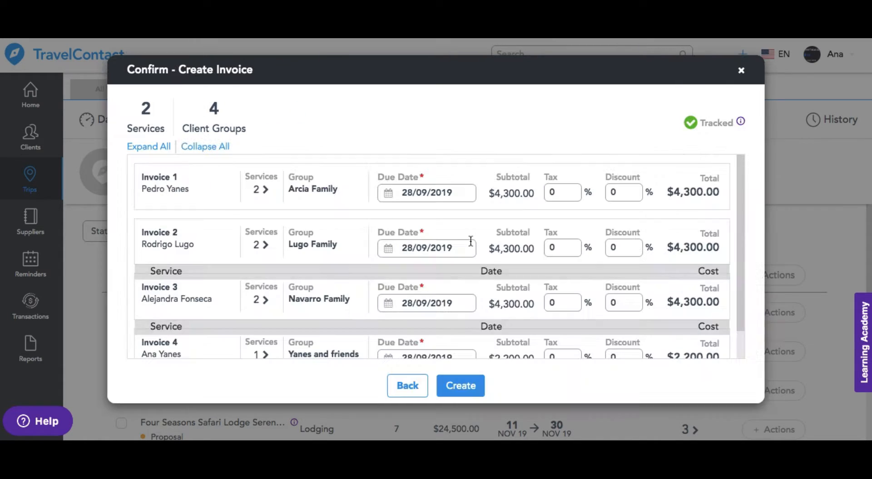
# Step: Set discounts of 15 percent on Invoice 2 and 10 percent on Invoice 3, and create the group invoices
pyautogui.click(460, 192)
pyautogui.click(348, 242)
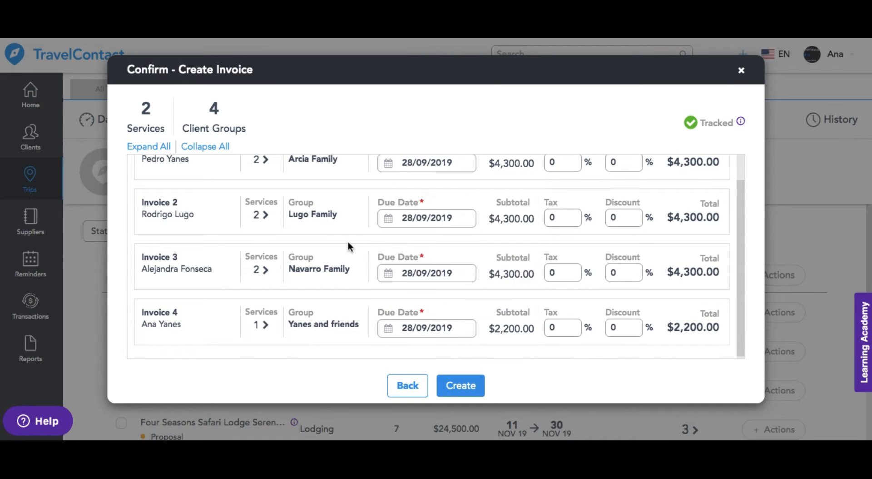
pyautogui.doubleClick(609, 217)
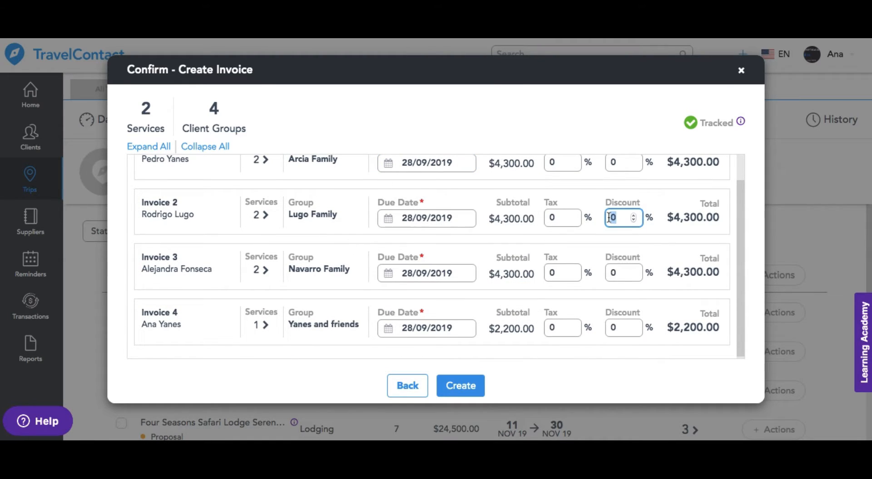
pyautogui.write('15')
pyautogui.doubleClick(612, 271)
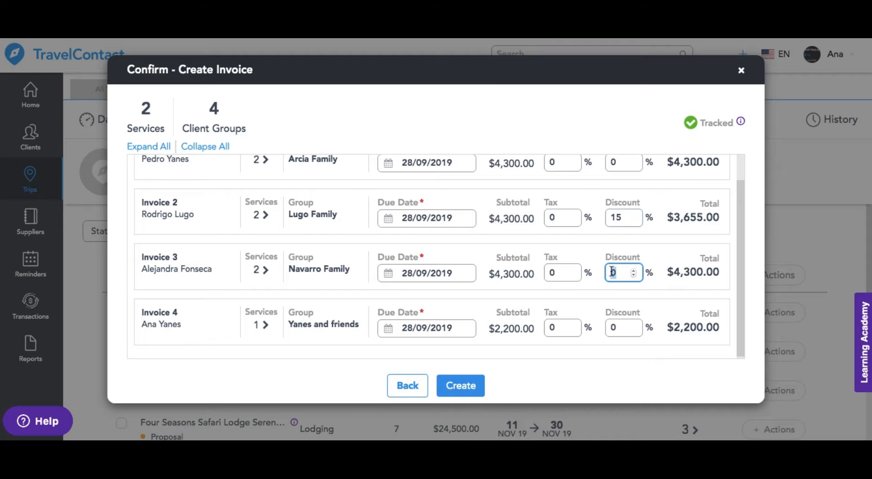
pyautogui.write('10')
pyautogui.click(470, 390)
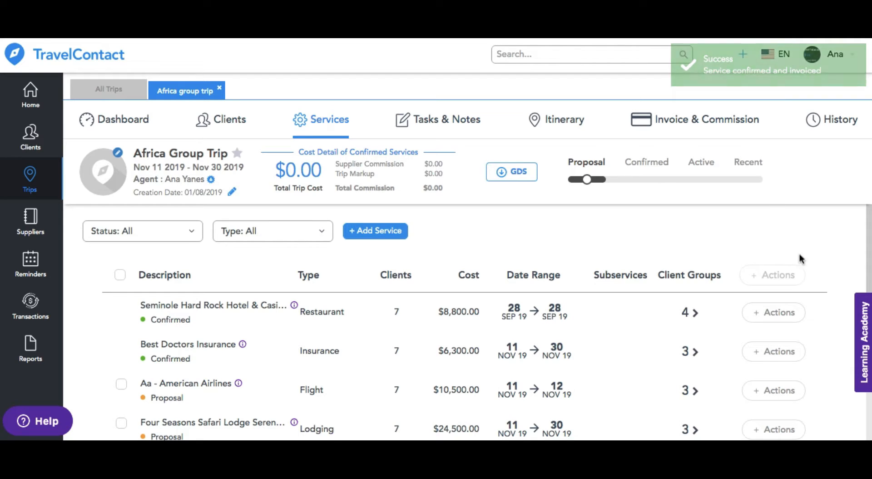
# Step: Start confirming and invoicing the American Airlines flight, choosing to add it to existing group invoices
pyautogui.scroll(-3, 862, 245)
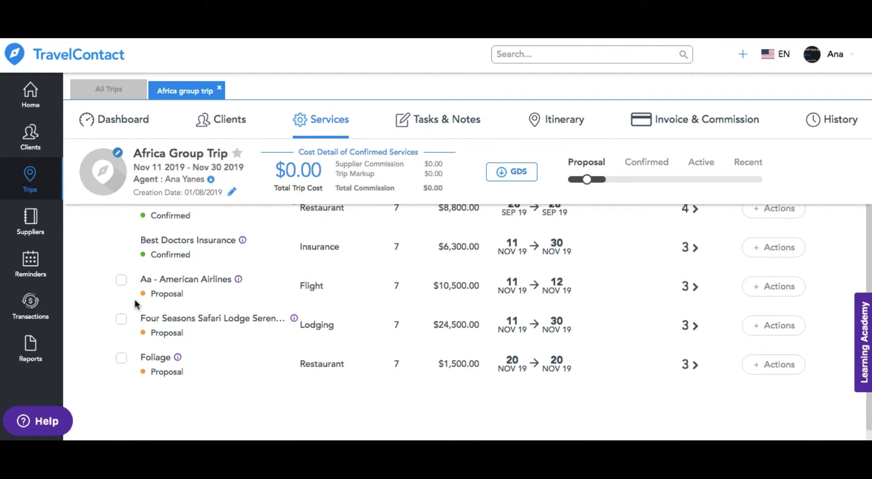
pyautogui.click(122, 281)
pyautogui.click(122, 281)
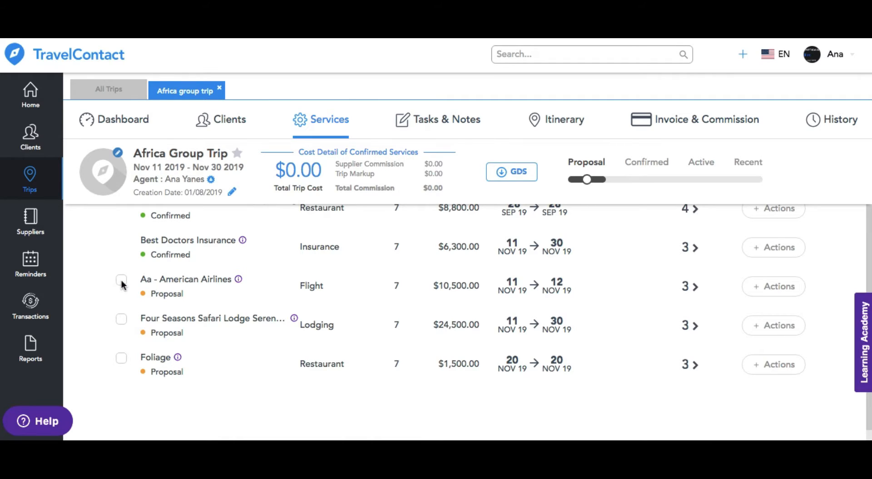
pyautogui.click(785, 291)
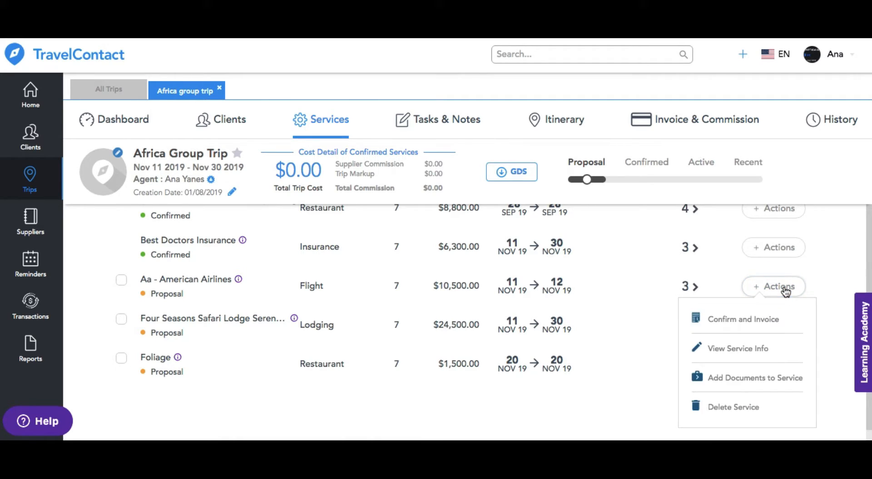
pyautogui.click(769, 322)
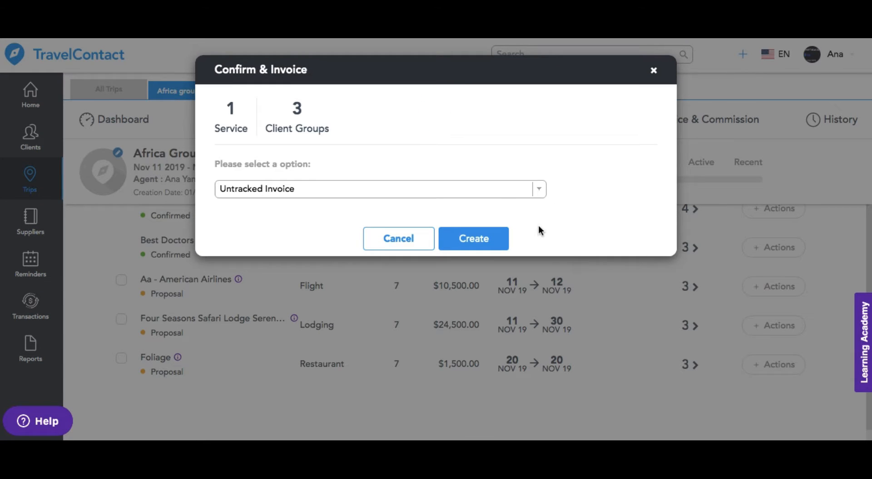
pyautogui.click(503, 192)
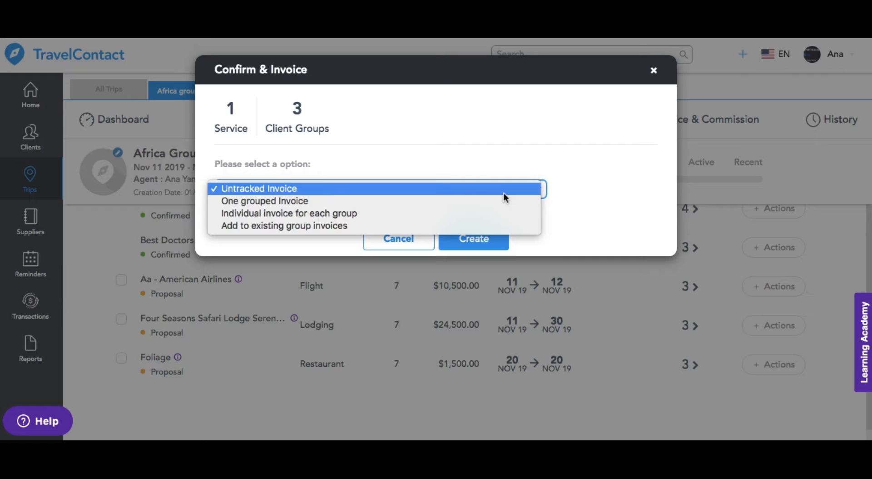
pyautogui.click(495, 220)
pyautogui.click(489, 244)
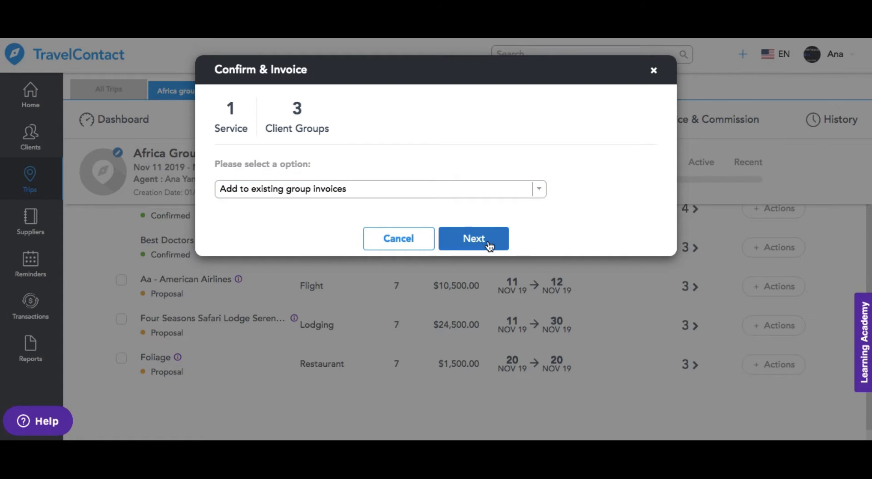
# Step: Add each group's flight cost to that group's existing invoice and create the invoice updates
pyautogui.click(579, 206)
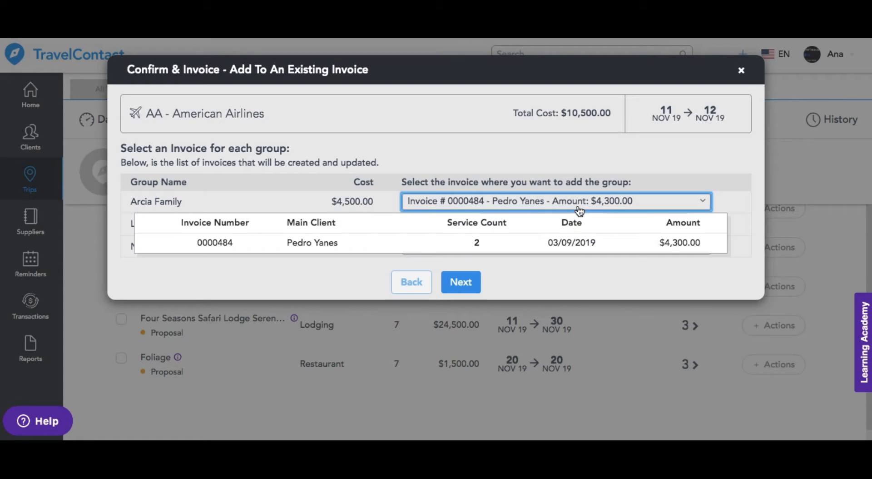
pyautogui.click(633, 227)
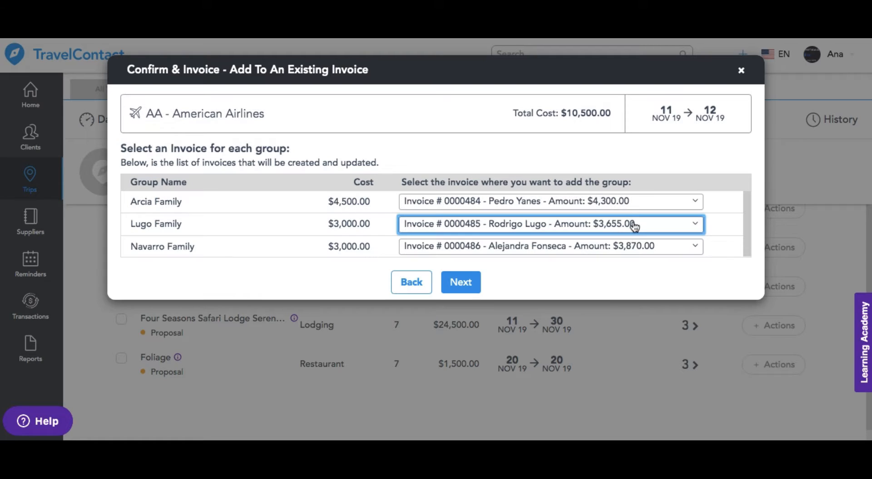
pyautogui.click(634, 250)
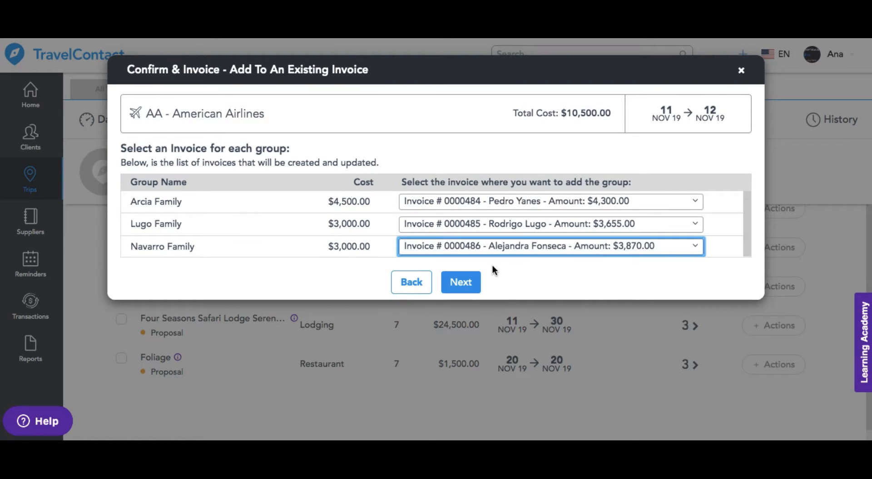
pyautogui.click(473, 286)
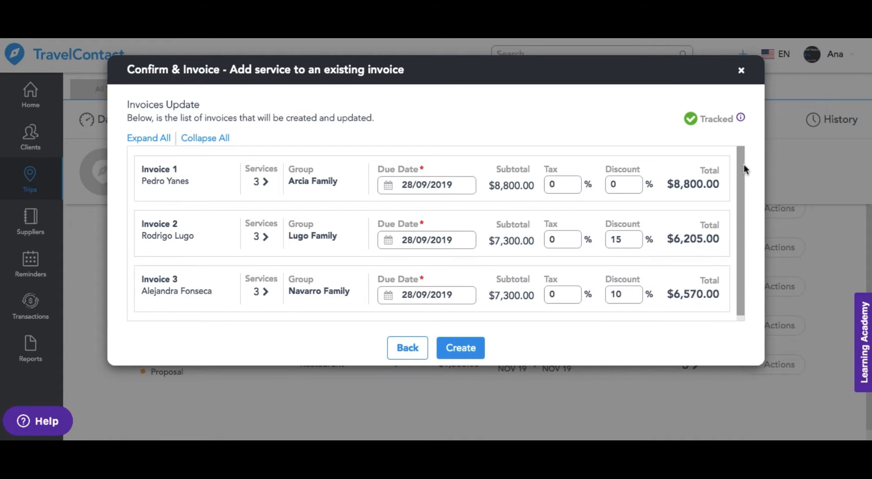
pyautogui.scroll(-1, 744, 177)
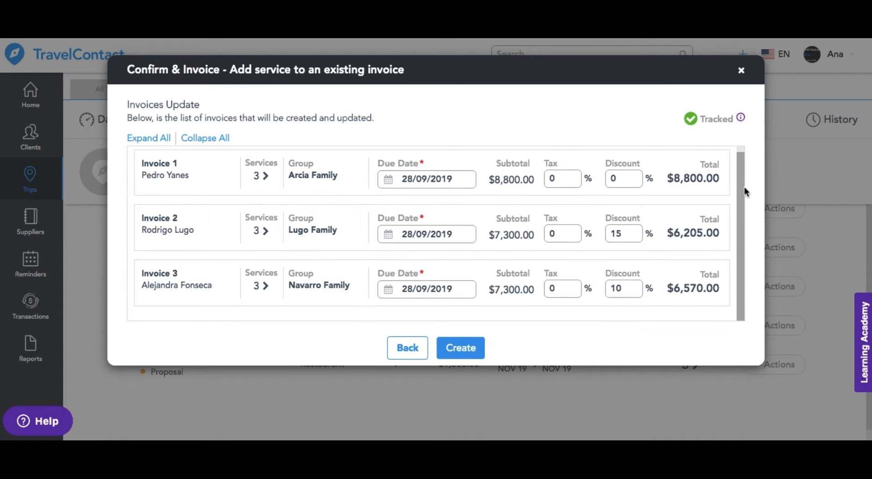
pyautogui.click(457, 352)
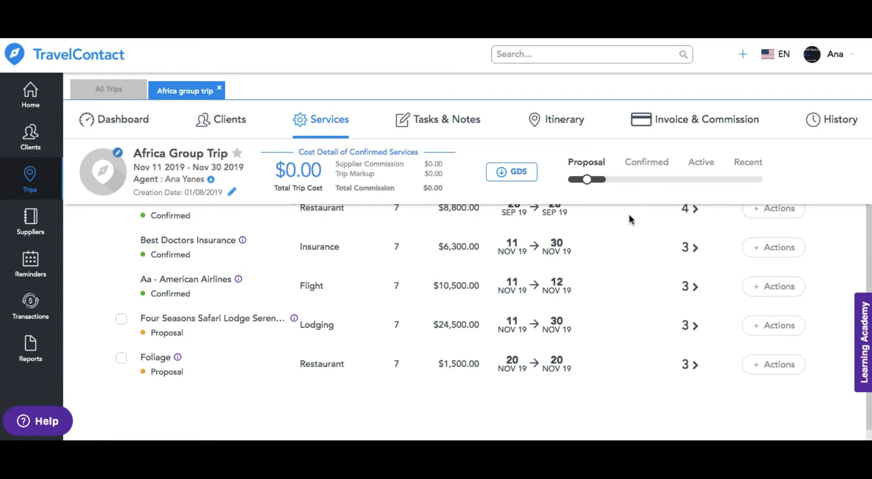
# Step: Open the first invoice from the trip's invoice list for viewing
pyautogui.scroll(2, 864, 227)
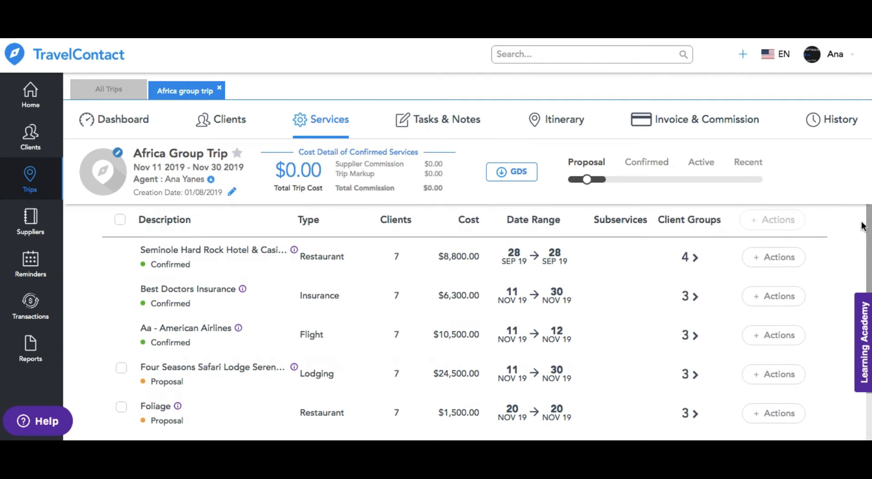
pyautogui.click(707, 124)
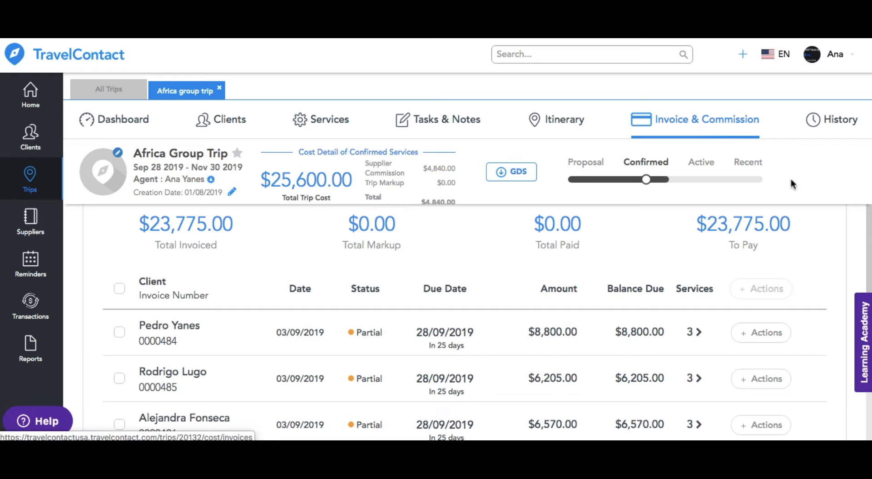
pyautogui.moveTo(868, 222); pyautogui.dragTo(865, 289)
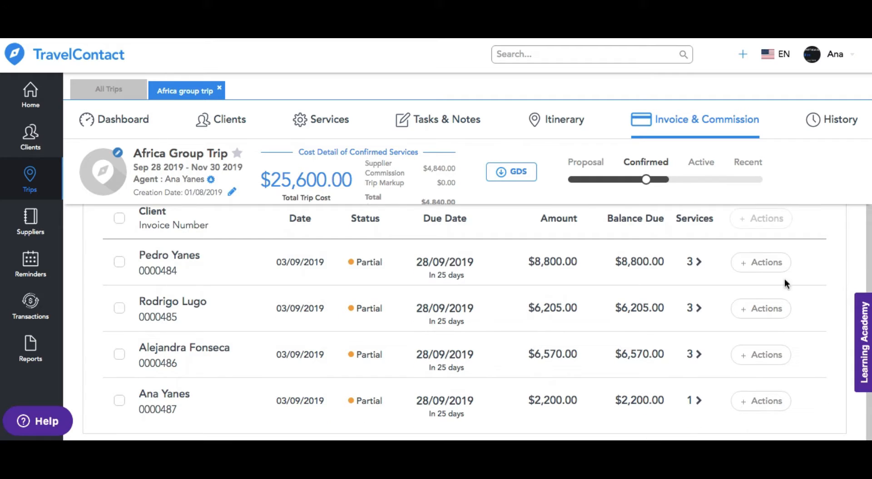
pyautogui.click(762, 263)
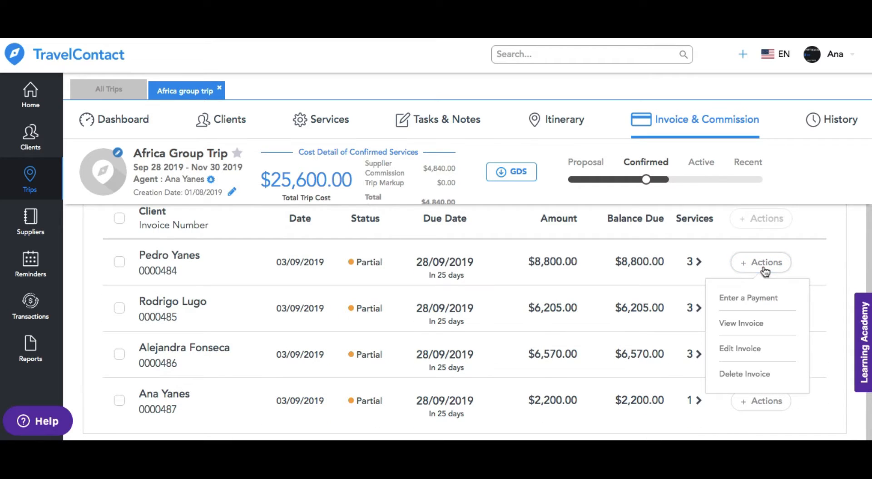
pyautogui.click(758, 324)
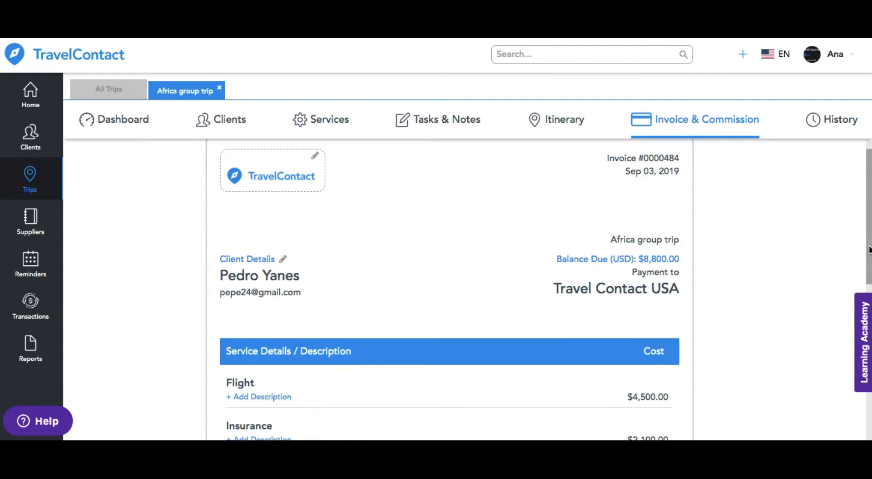
# Step: Set the invoice font to Montserrat and its color to purple
pyautogui.moveTo(869, 249); pyautogui.dragTo(868, 212)
pyautogui.click(477, 214)
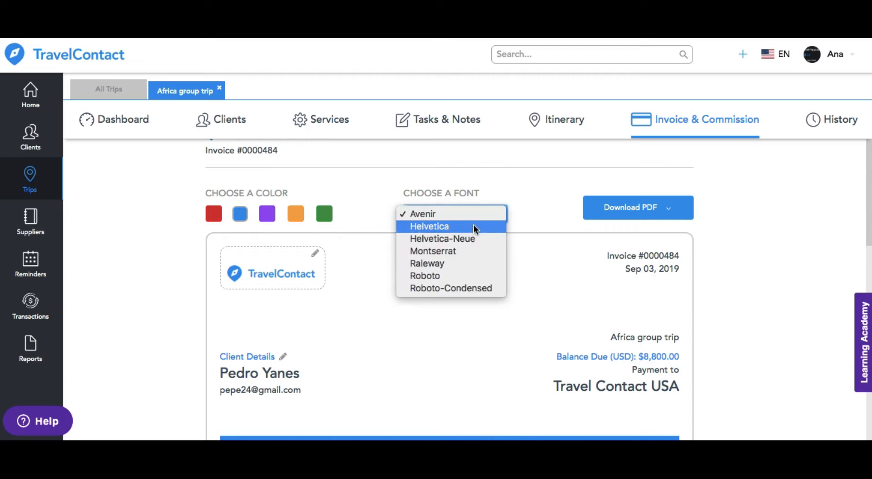
pyautogui.click(467, 251)
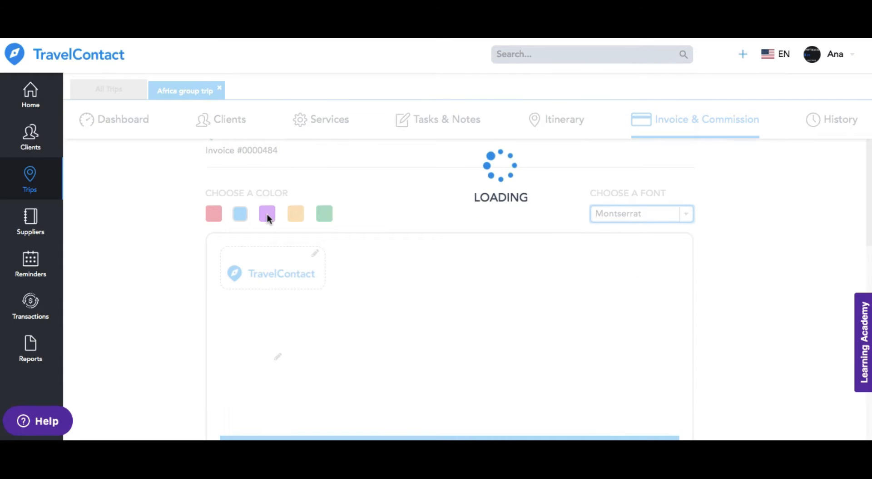
pyautogui.click(268, 216)
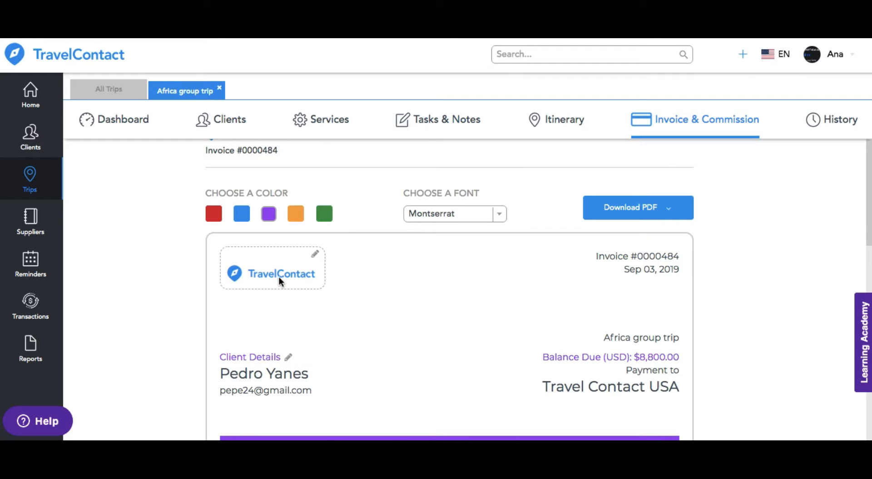
# Step: Apply the agency preset Payment to Supplier as the invoice terms
pyautogui.moveTo(869, 231); pyautogui.dragTo(847, 373)
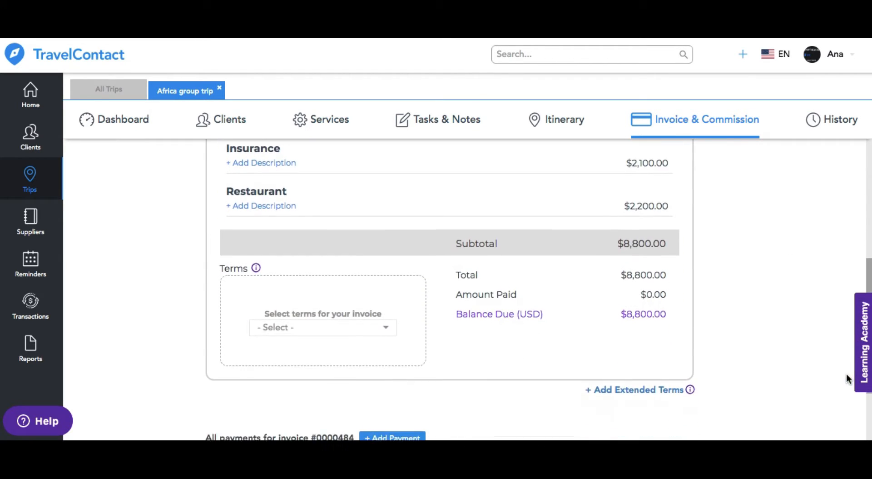
pyautogui.click(324, 334)
pyautogui.moveTo(326, 347)
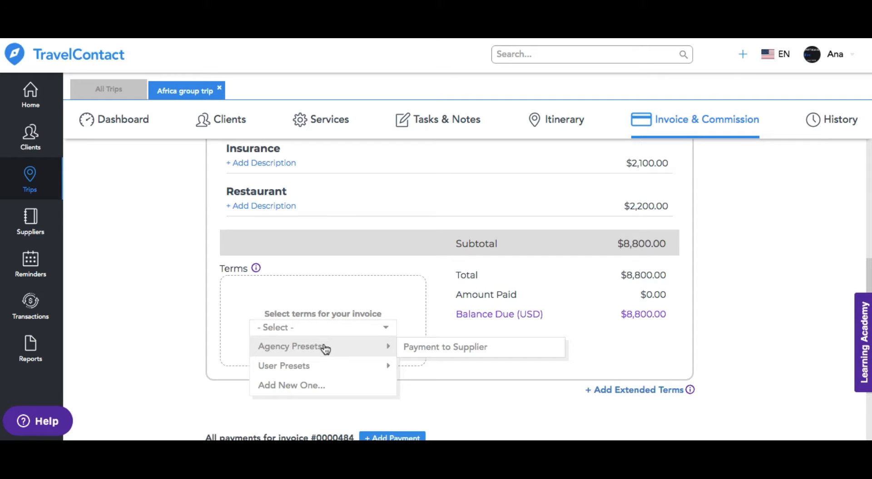
pyautogui.click(431, 349)
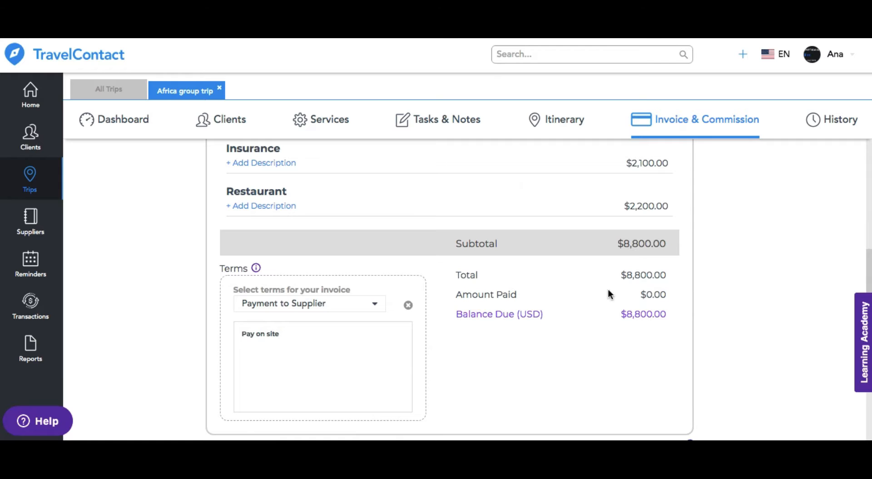
# Step: Add a $300 deposit payment to the open invoice, submitted on 03/09/2019 and paid by credit card
pyautogui.scroll(-4, 867, 337)
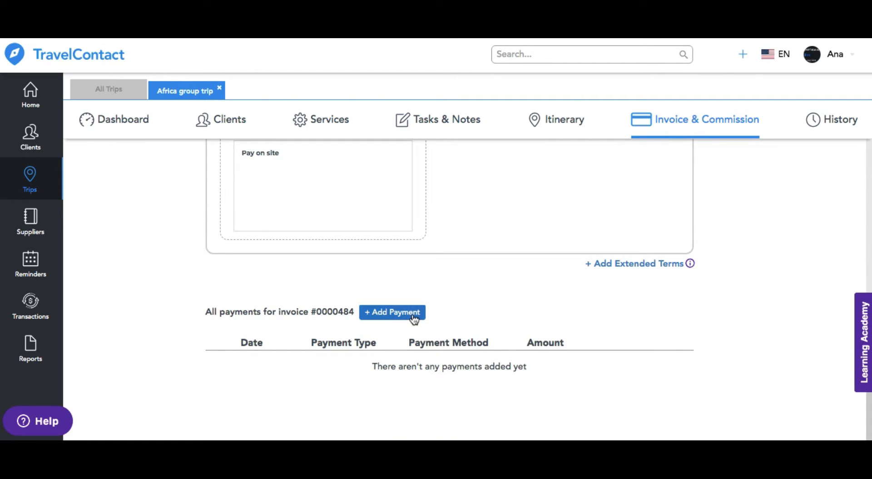
pyautogui.click(412, 314)
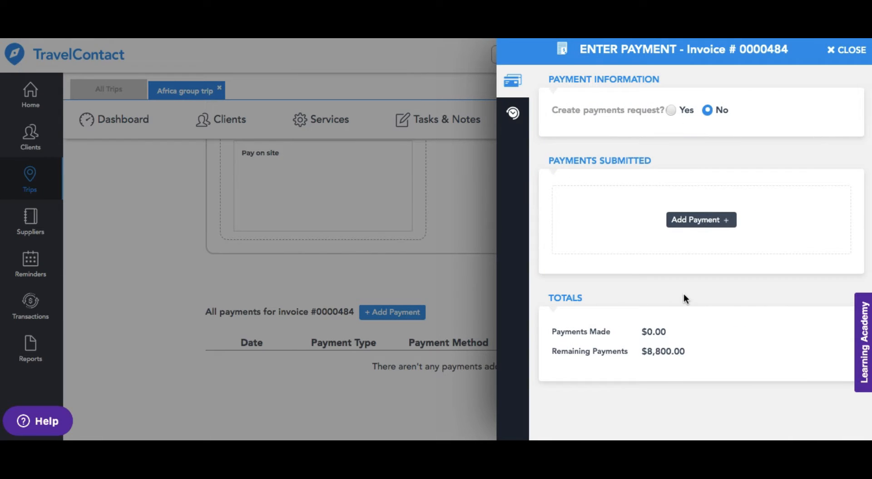
pyautogui.click(706, 227)
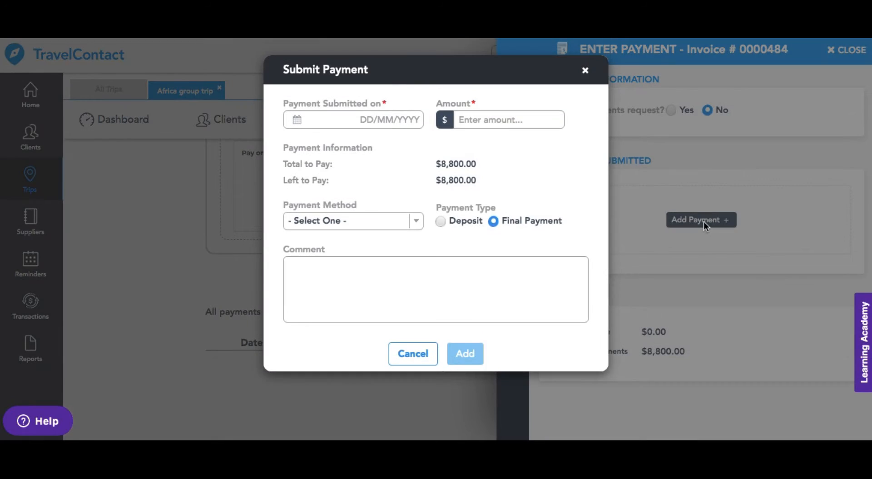
pyautogui.click(384, 121)
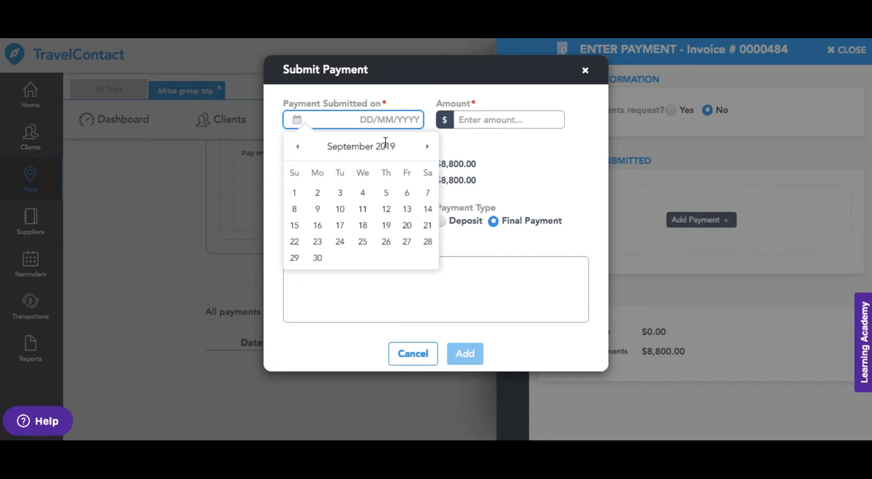
pyautogui.click(340, 195)
pyautogui.click(462, 120)
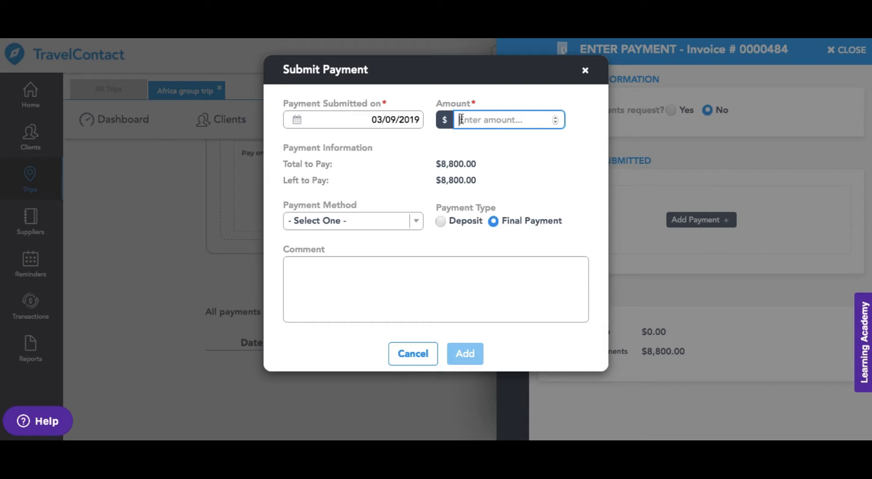
pyautogui.write('300')
pyautogui.click(409, 219)
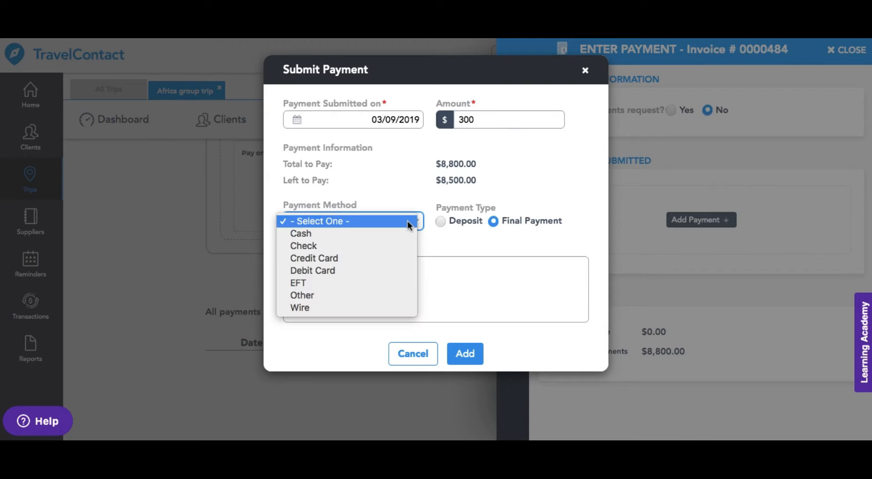
pyautogui.click(386, 262)
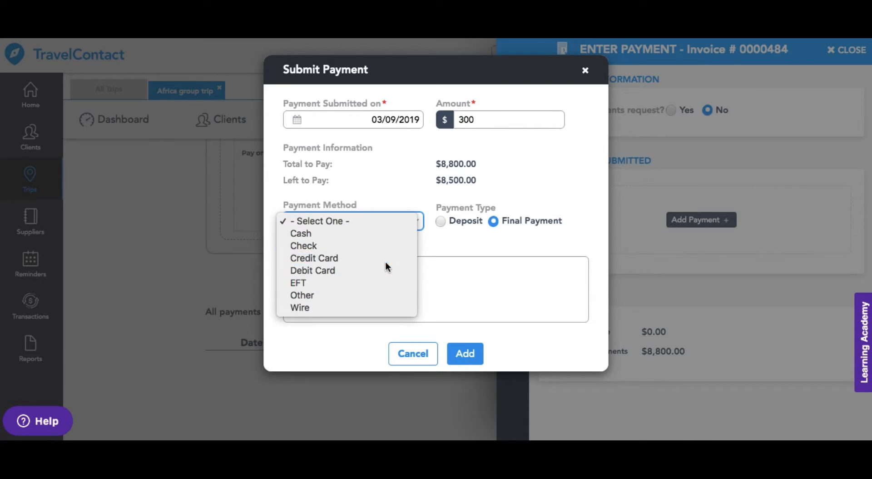
pyautogui.click(440, 220)
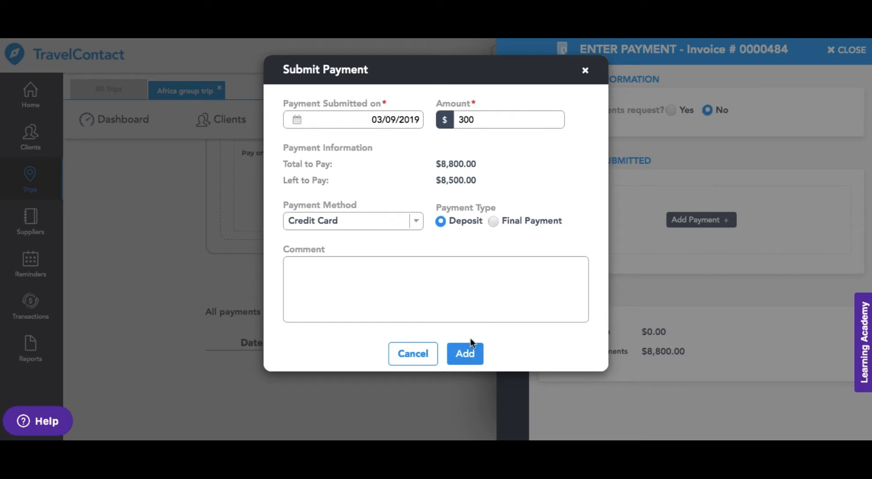
pyautogui.click(471, 355)
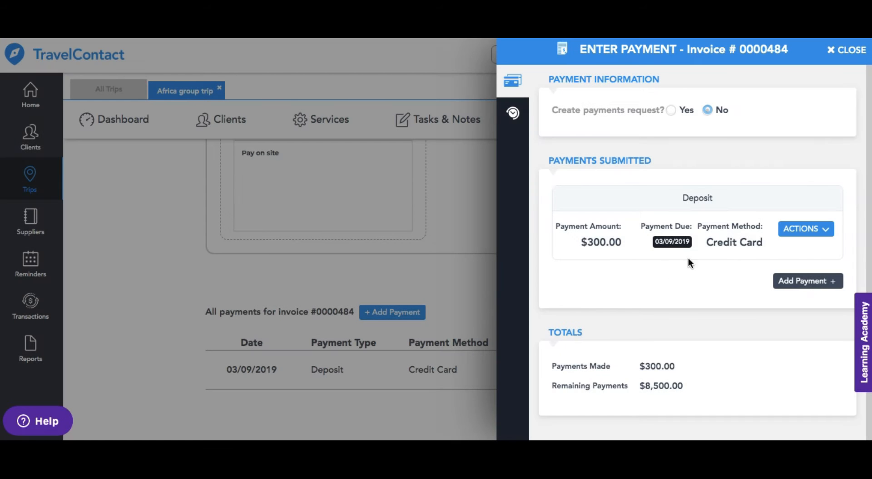
# Step: Check which actions are available for the submitted deposit and close the payment entry
pyautogui.click(809, 232)
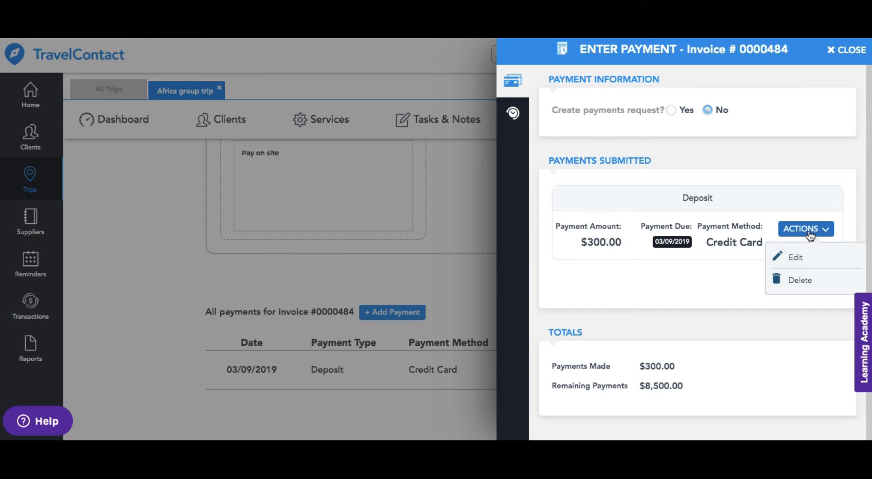
pyautogui.click(810, 232)
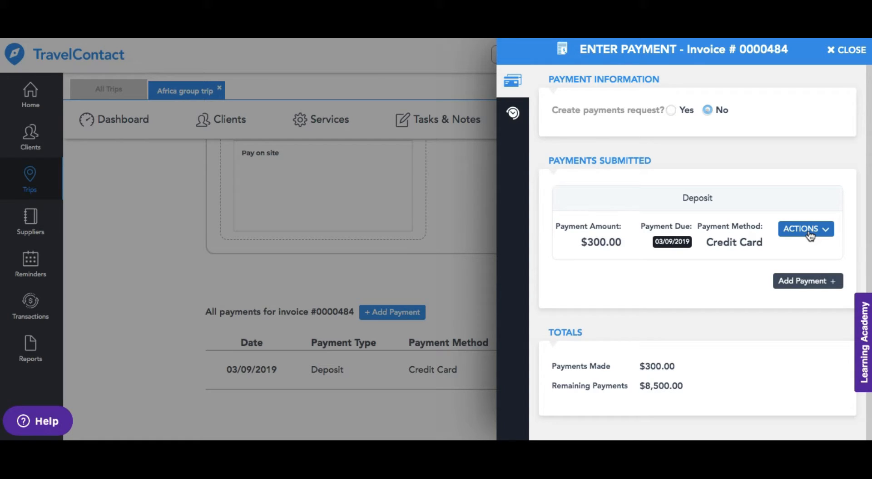
pyautogui.click(845, 53)
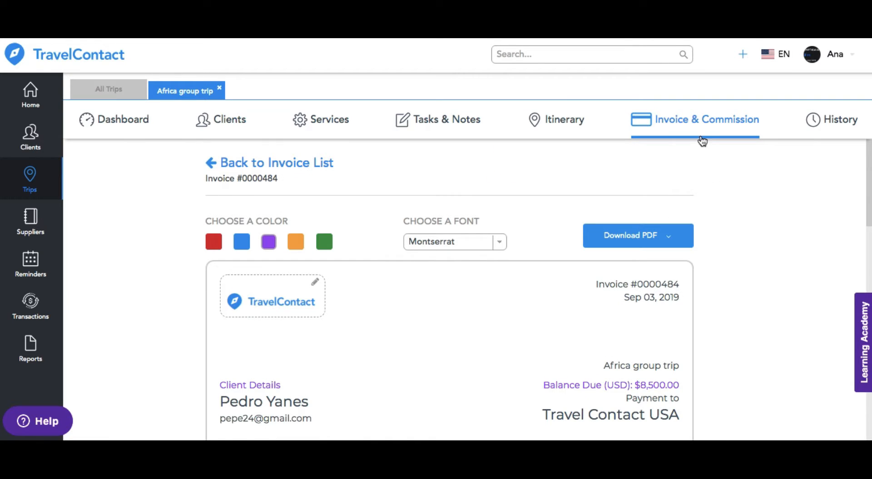
# Step: Return to the trip's invoice list and submit a payment request on the first invoice for $500 due 28/09/2019
pyautogui.click(708, 123)
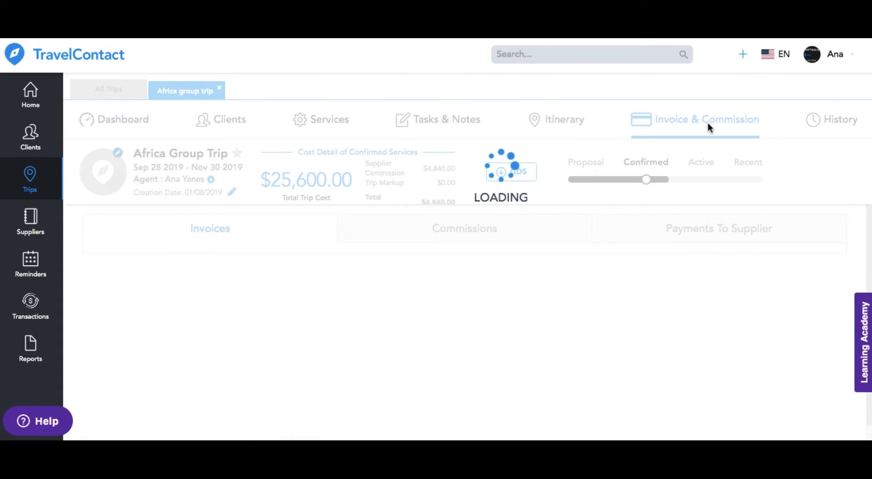
pyautogui.click(762, 262)
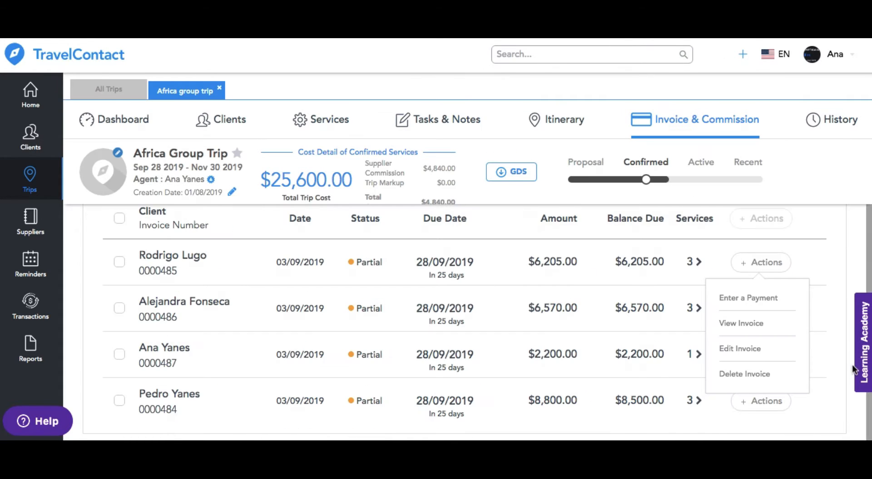
pyautogui.click(762, 299)
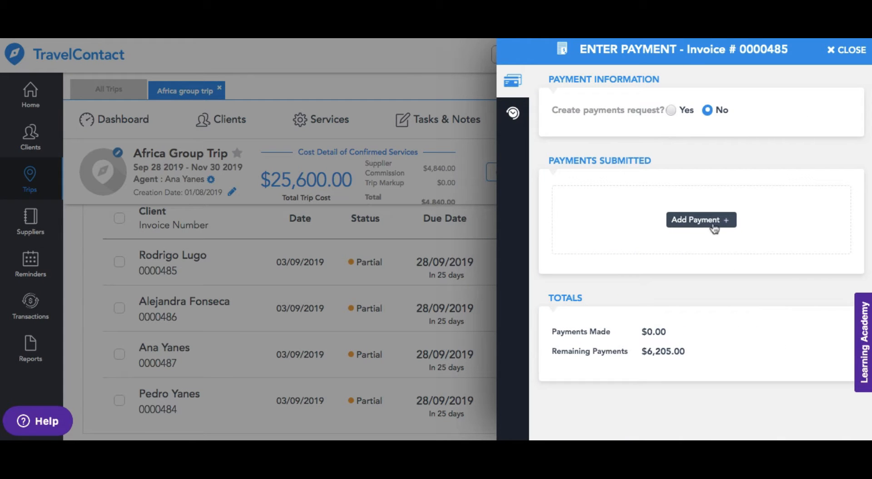
pyautogui.click(672, 110)
pyautogui.click(367, 128)
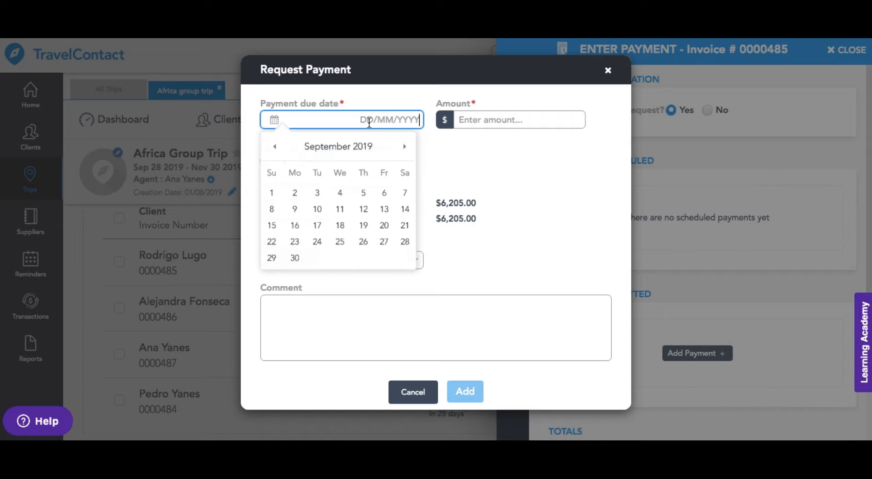
pyautogui.click(404, 243)
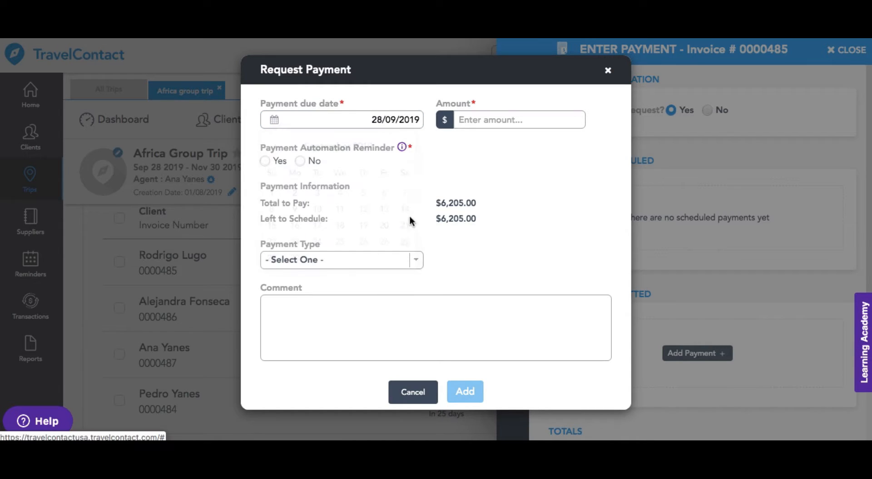
pyautogui.click(460, 121)
pyautogui.write('500')
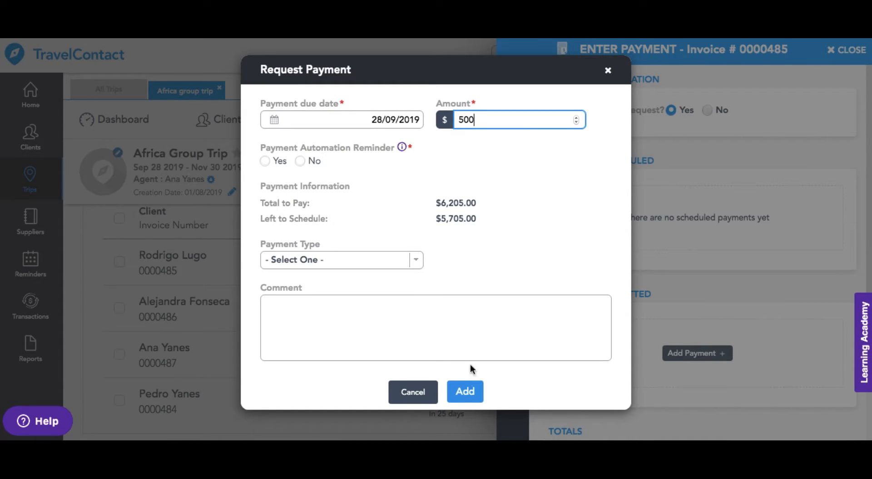
pyautogui.click(465, 391)
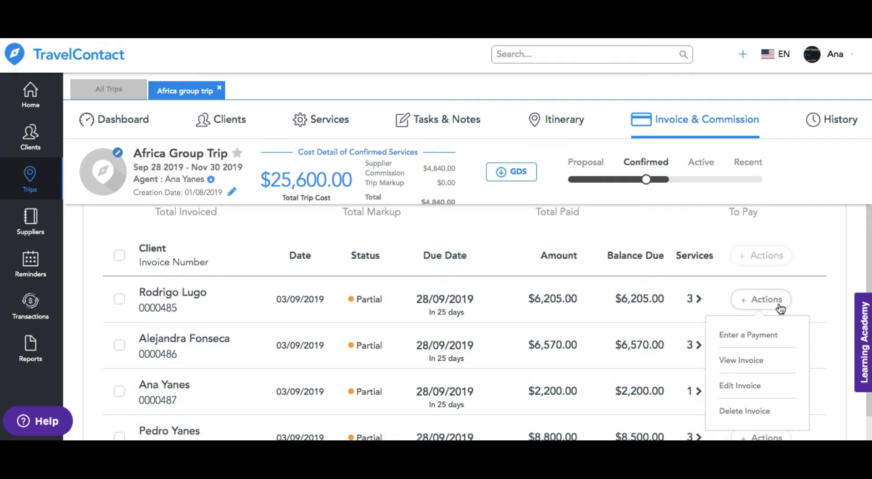
# Step: Open the first invoice for editing, review its main client, tracking, due date and tax settings, and save it
pyautogui.click(754, 387)
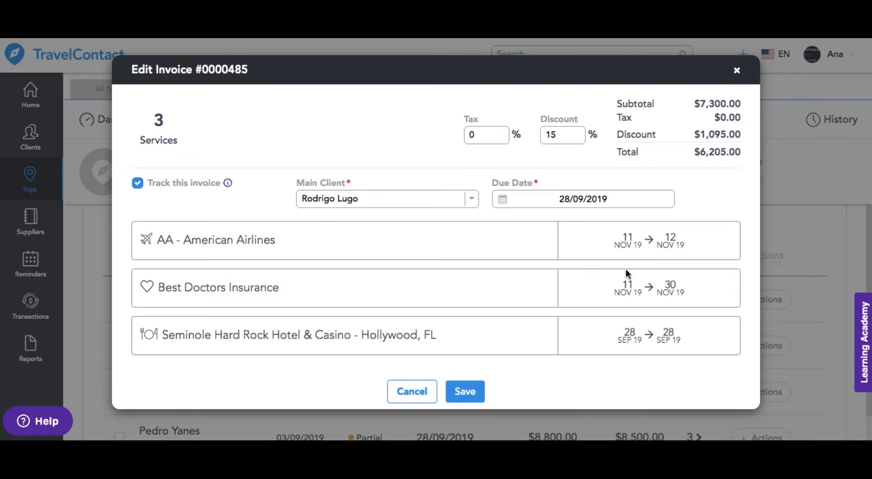
pyautogui.click(474, 198)
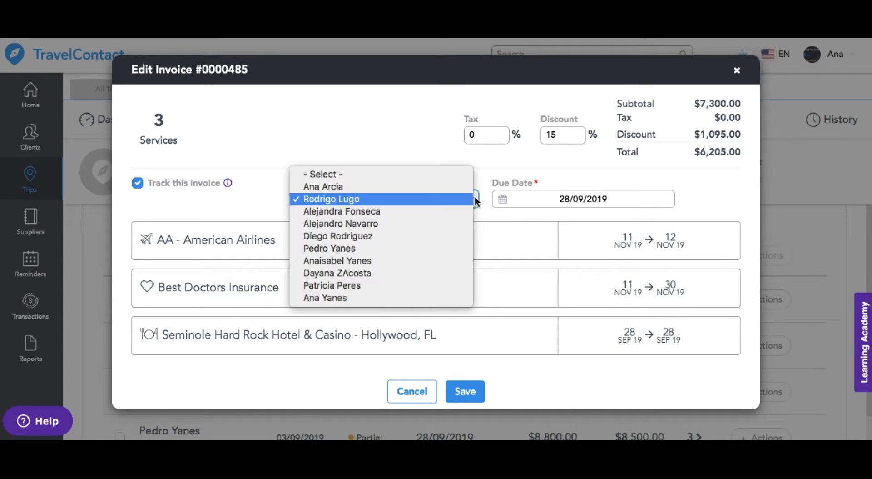
pyautogui.click(480, 195)
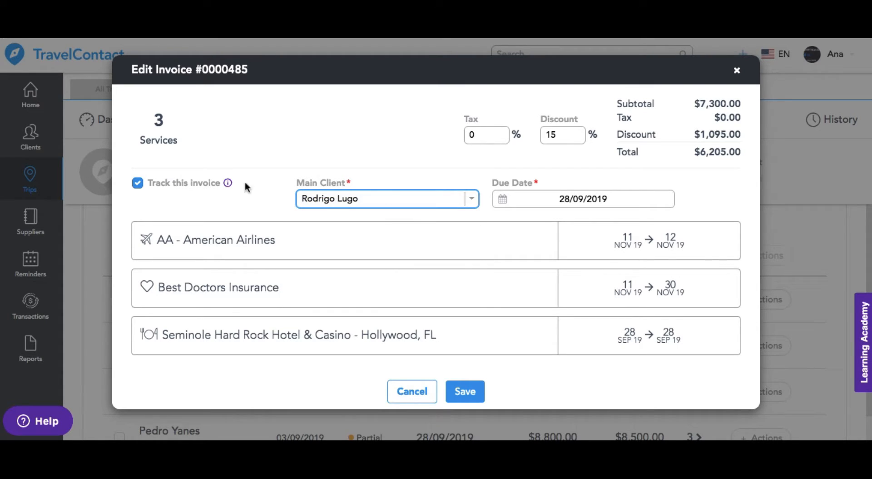
pyautogui.click(139, 184)
pyautogui.click(139, 183)
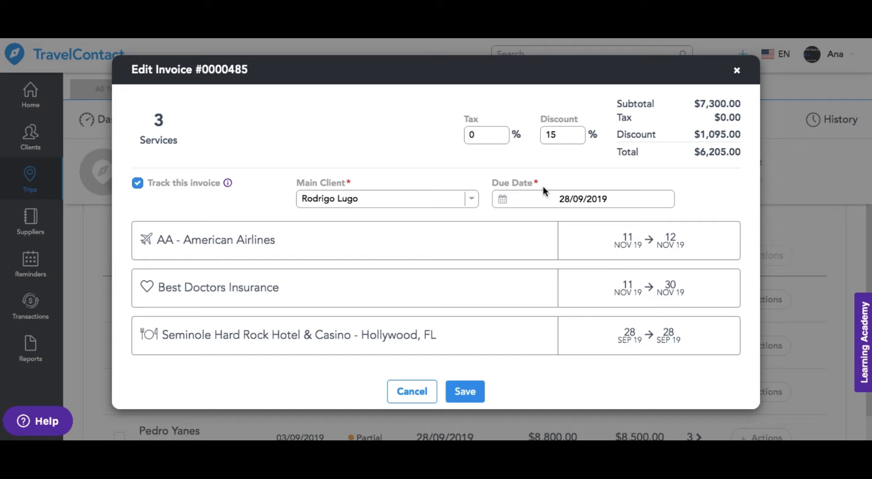
pyautogui.click(606, 198)
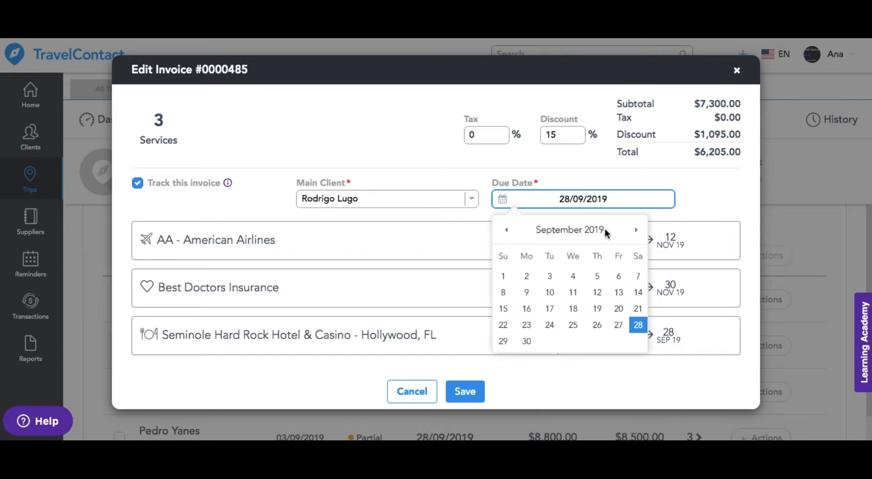
pyautogui.click(475, 135)
pyautogui.click(470, 396)
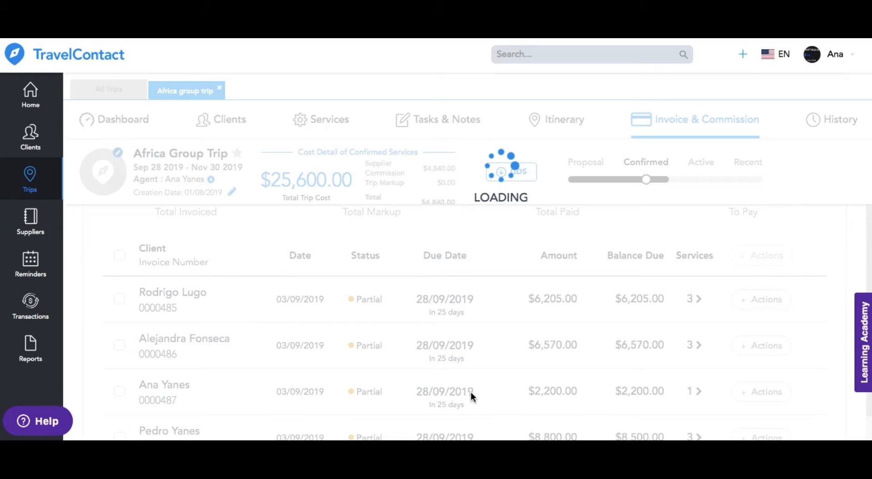
pyautogui.click(776, 305)
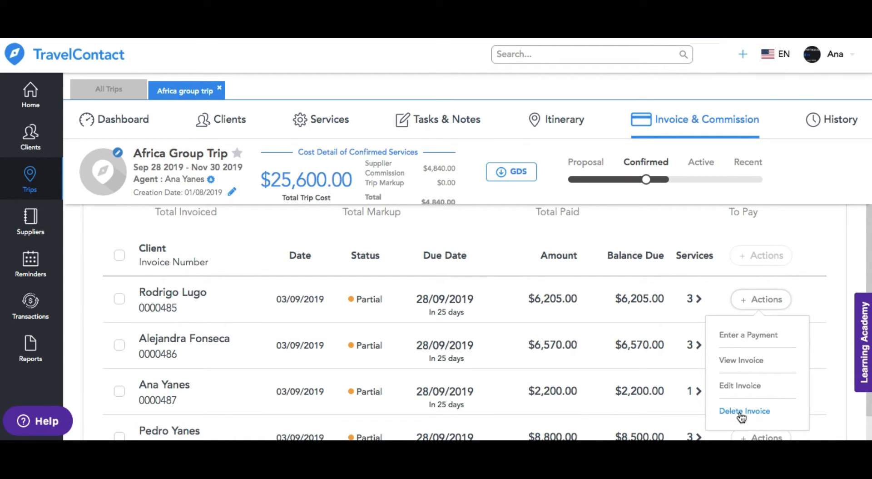
pyautogui.click(816, 278)
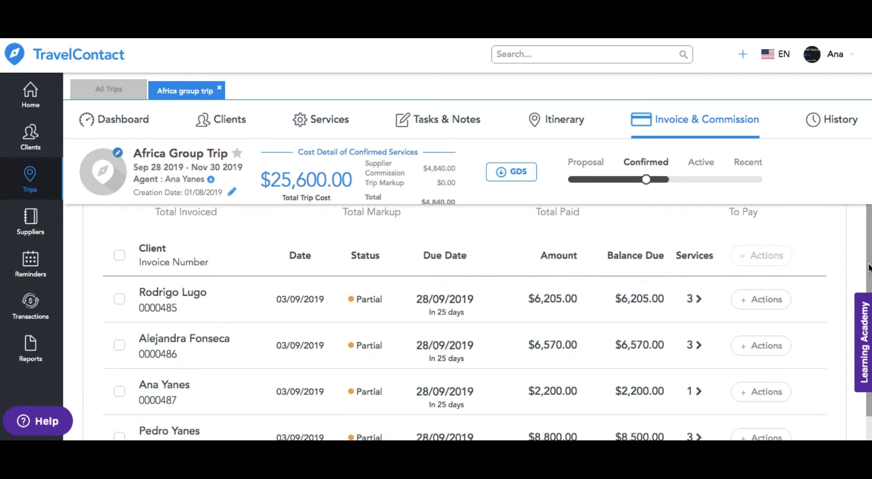
# Step: Review the trip's commissions by service and open the commission record of the American Airlines flight
pyautogui.moveTo(869, 268); pyautogui.dragTo(865, 197)
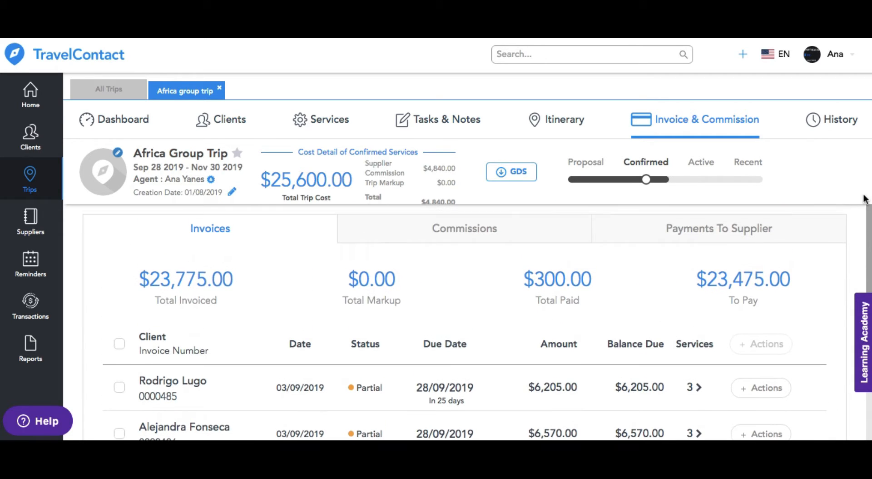
pyautogui.click(467, 228)
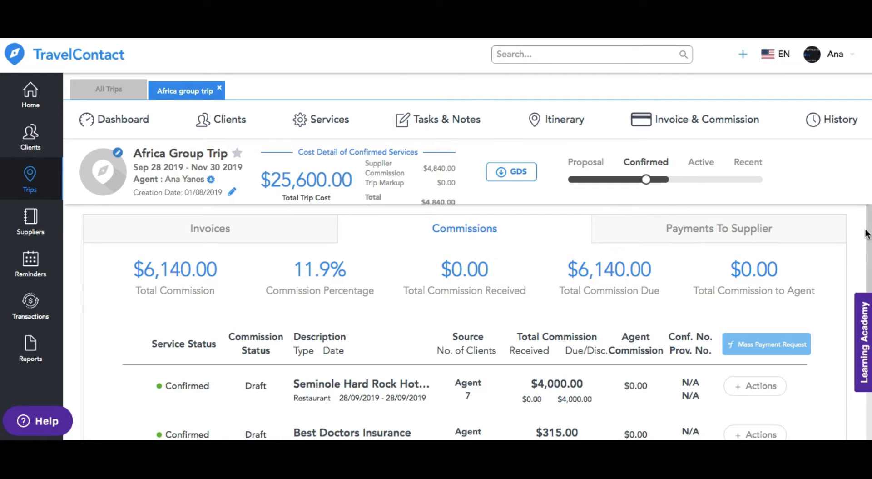
pyautogui.moveTo(865, 234); pyautogui.dragTo(852, 352)
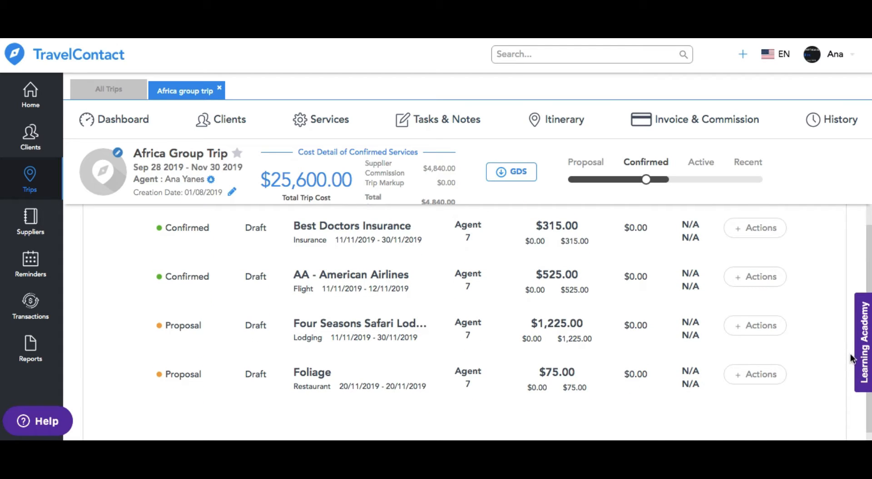
pyautogui.click(758, 278)
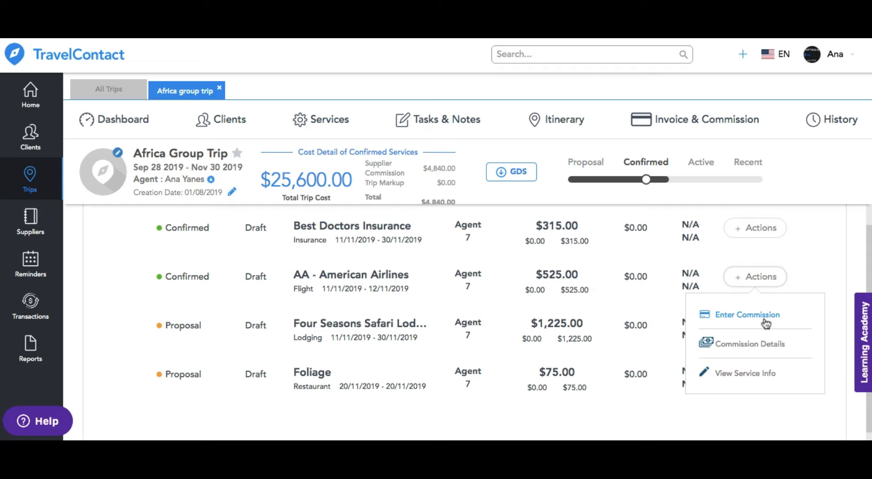
pyautogui.click(764, 356)
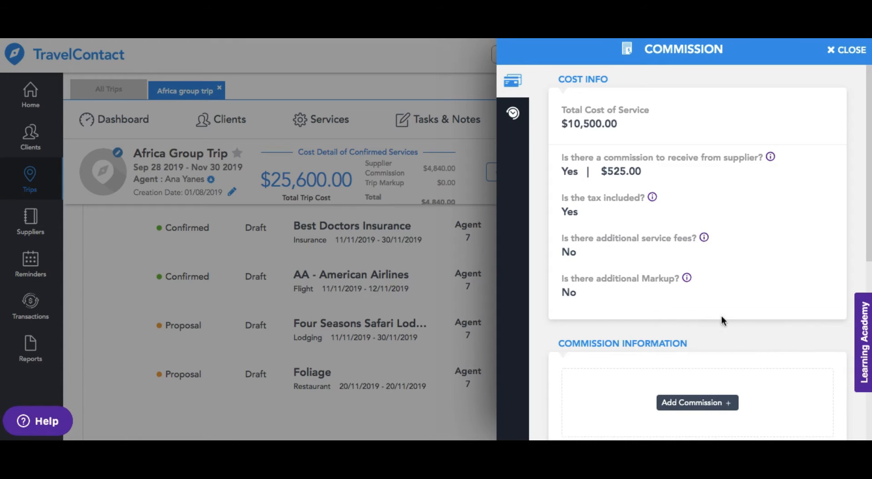
# Step: Start a commission entry for the American Airlines flight of type Recall, with an amount of $30 and a 1% fee
pyautogui.click(709, 405)
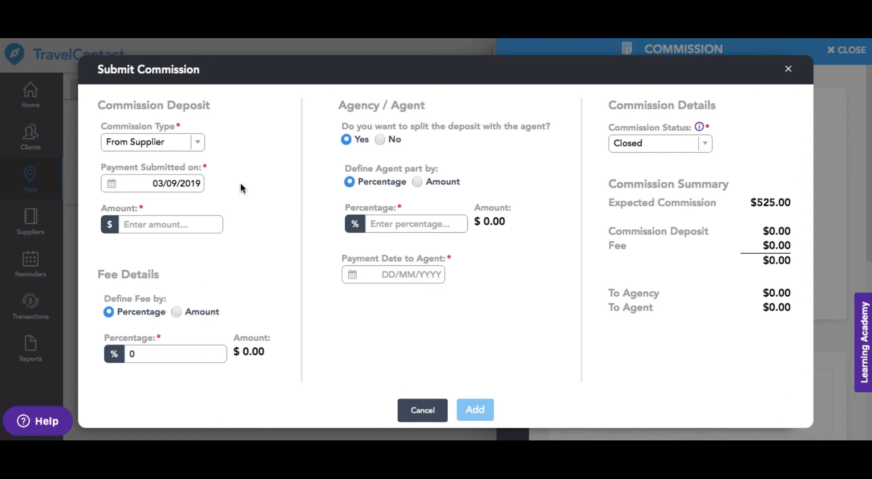
pyautogui.click(198, 144)
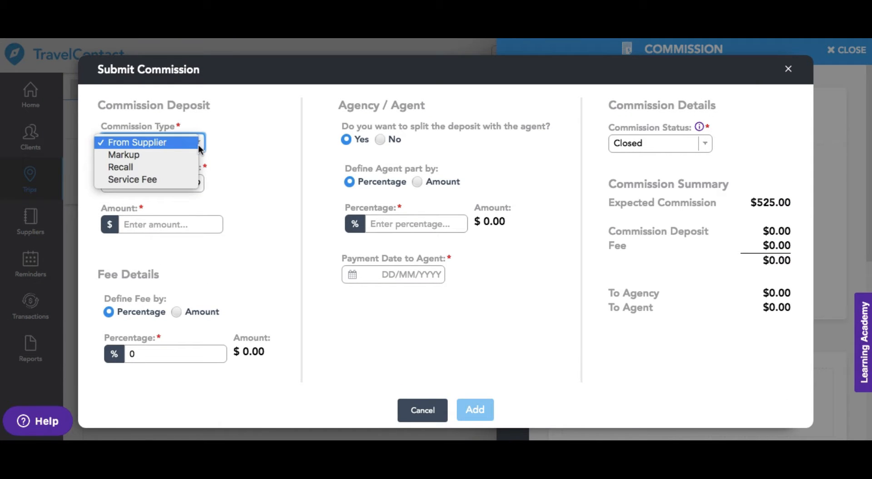
pyautogui.click(179, 166)
pyautogui.click(161, 223)
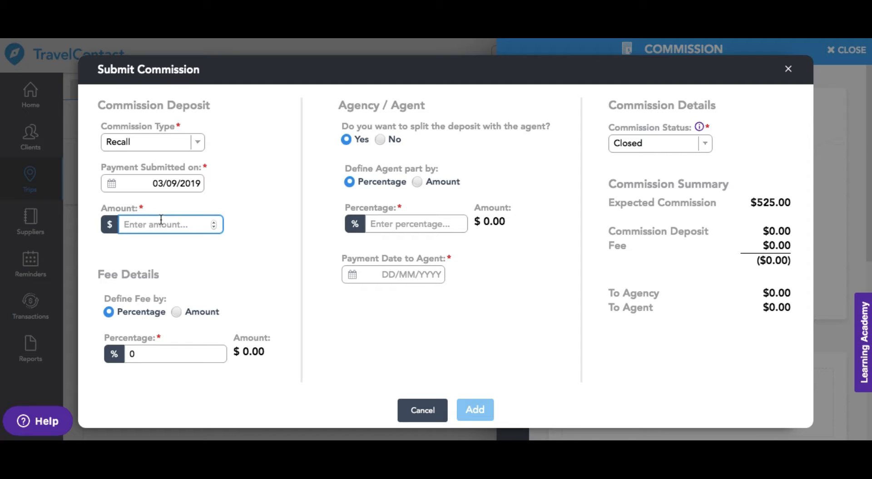
pyautogui.write('30')
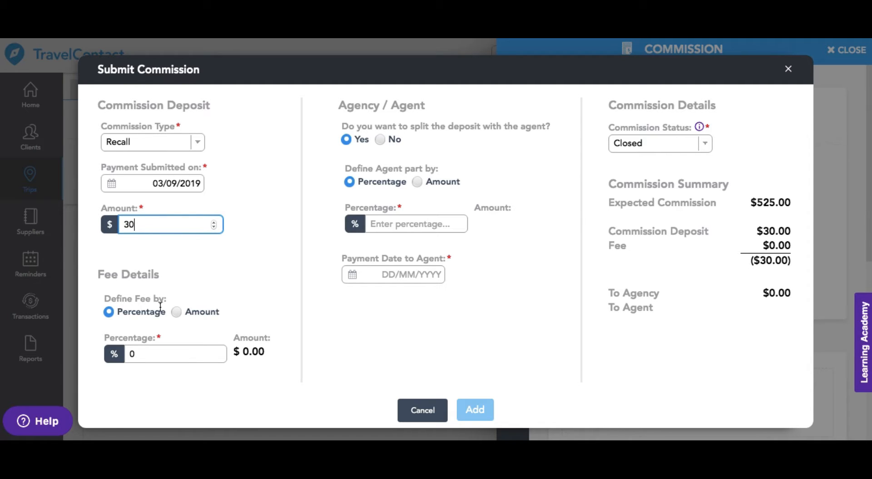
pyautogui.moveTo(141, 356); pyautogui.dragTo(124, 351)
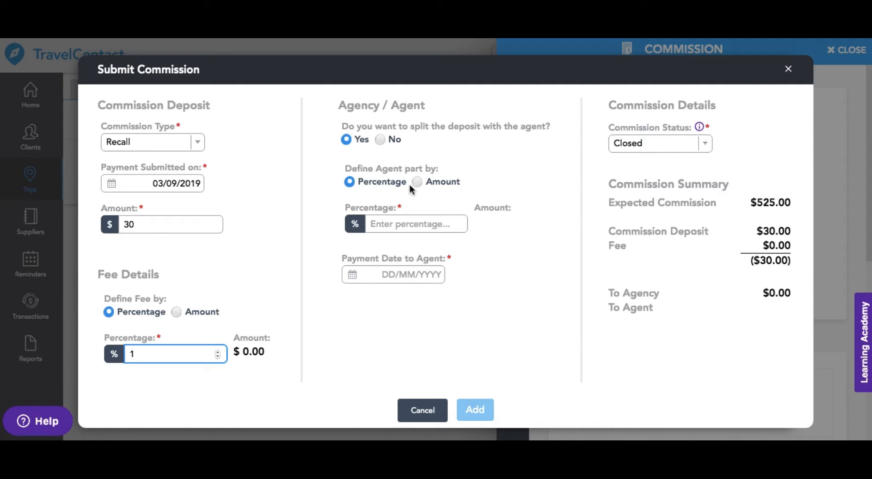
# Step: Split the commission deposit with the agent at 40 percent and set the payment date to the agent to 30/09/2019
pyautogui.click(382, 140)
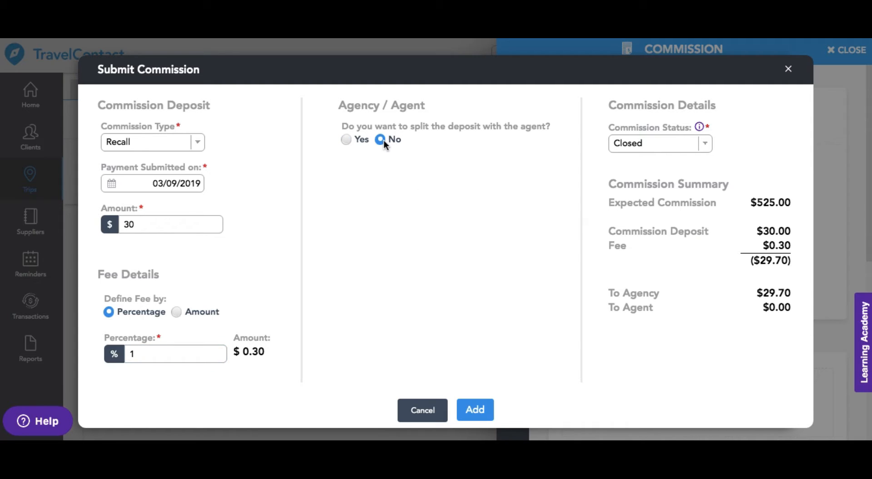
pyautogui.click(347, 140)
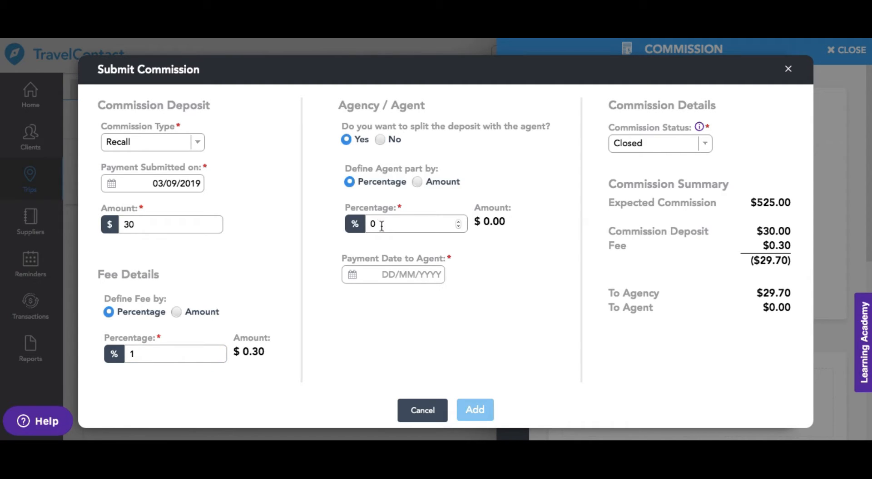
pyautogui.moveTo(381, 223); pyautogui.dragTo(366, 222)
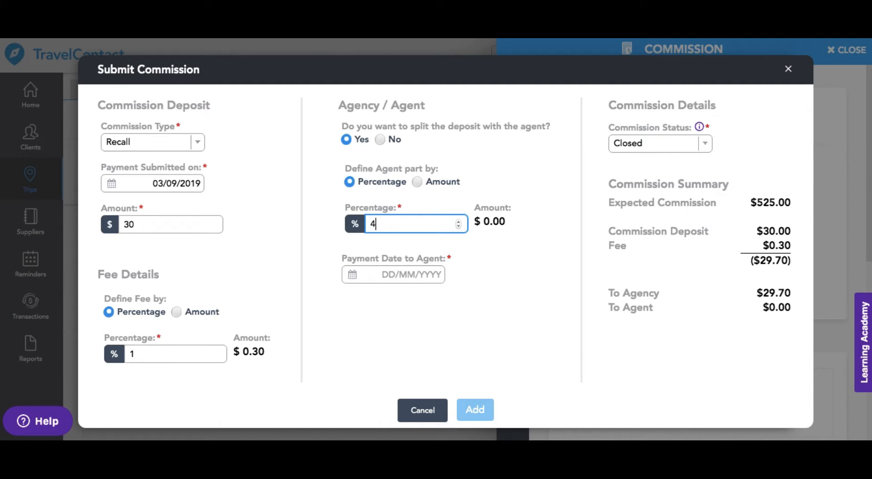
pyautogui.write('40')
pyautogui.click(420, 274)
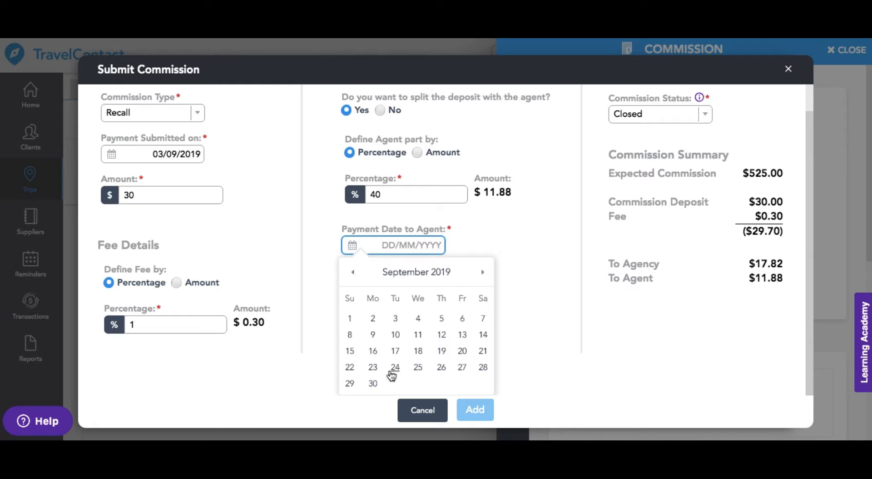
pyautogui.click(373, 383)
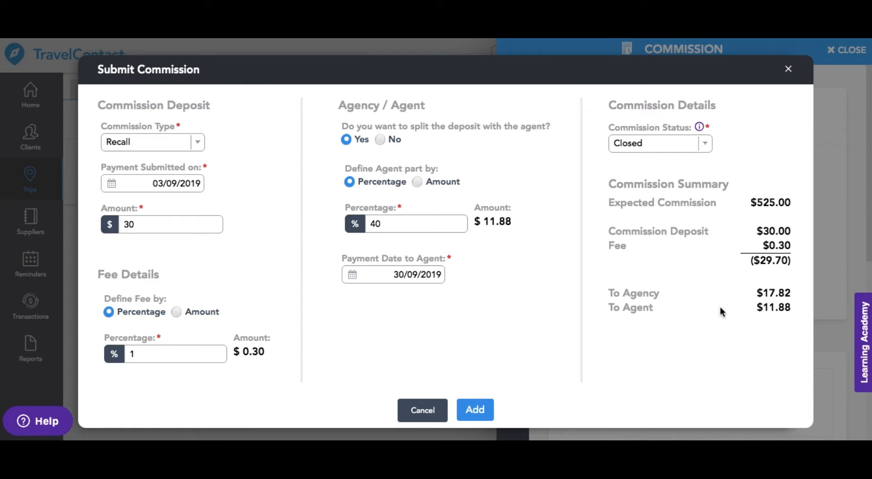
# Step: Set the commission status to Open and add the recall commission to the flight
pyautogui.click(706, 144)
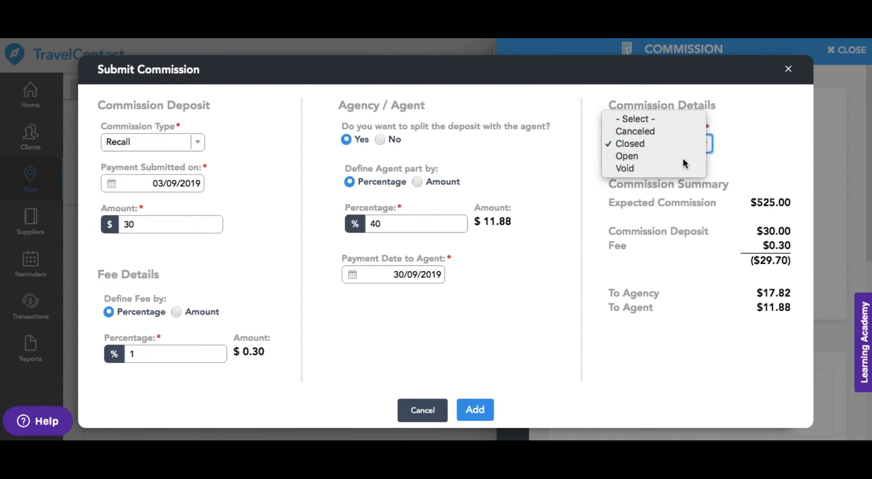
pyautogui.click(683, 158)
pyautogui.click(490, 410)
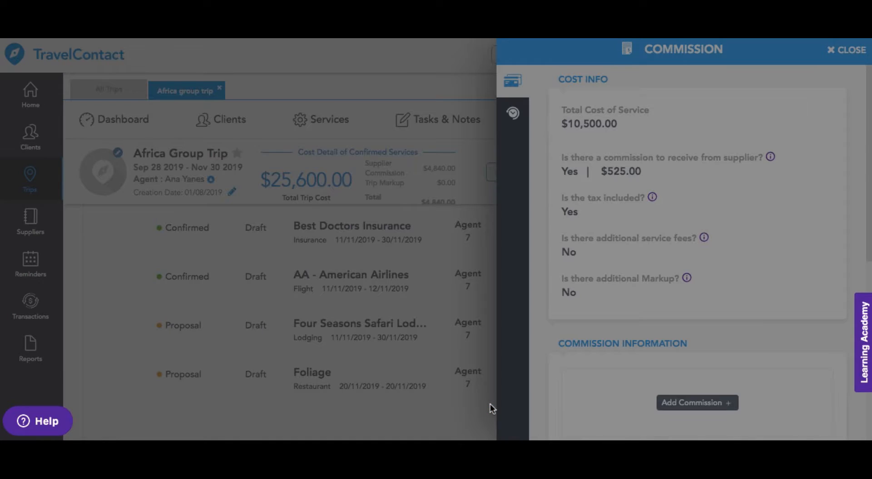
# Step: Check which actions are available for the recall commission, close the commission record, and review the trip's commission list and totals
pyautogui.scroll(-5, 804, 245)
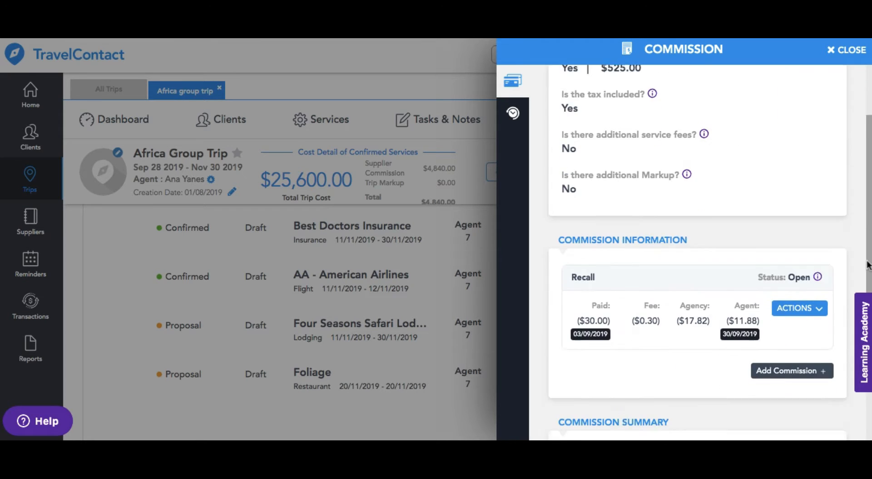
pyautogui.click(794, 227)
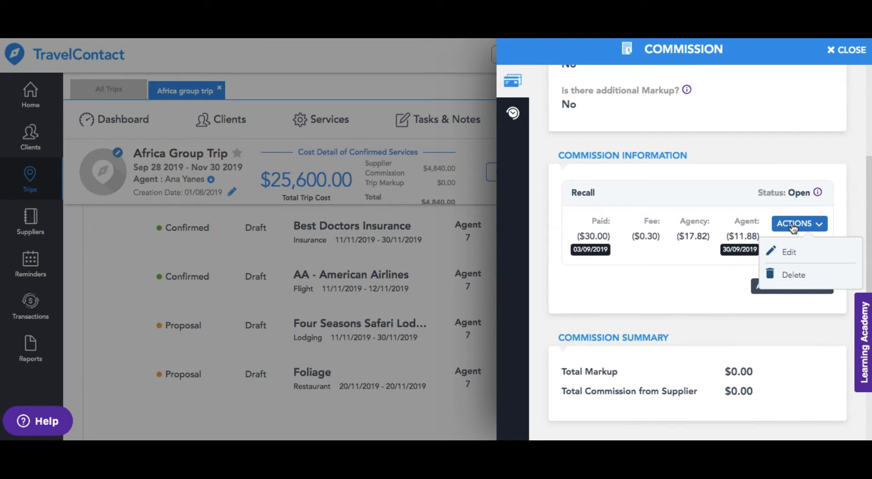
pyautogui.click(794, 227)
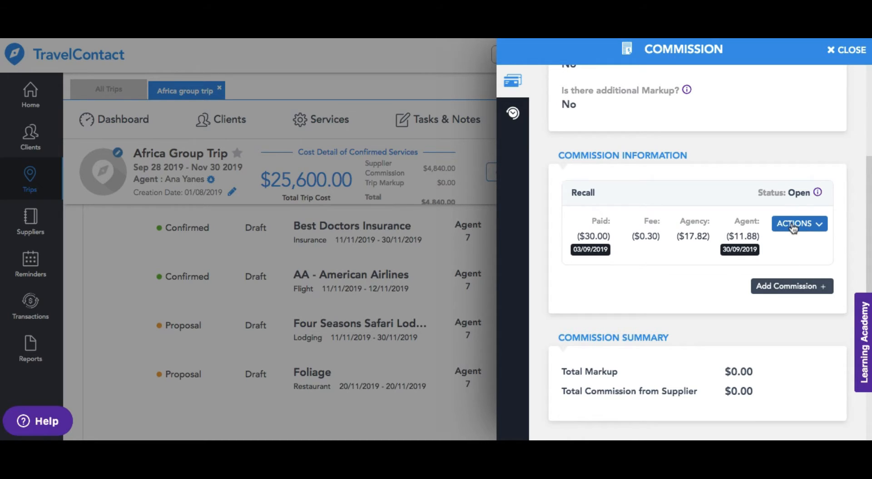
pyautogui.click(848, 52)
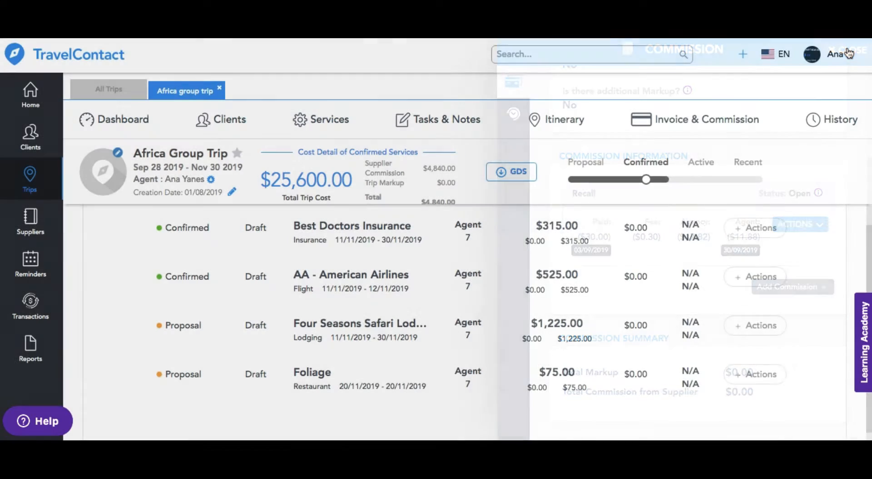
pyautogui.moveTo(870, 252); pyautogui.dragTo(870, 186)
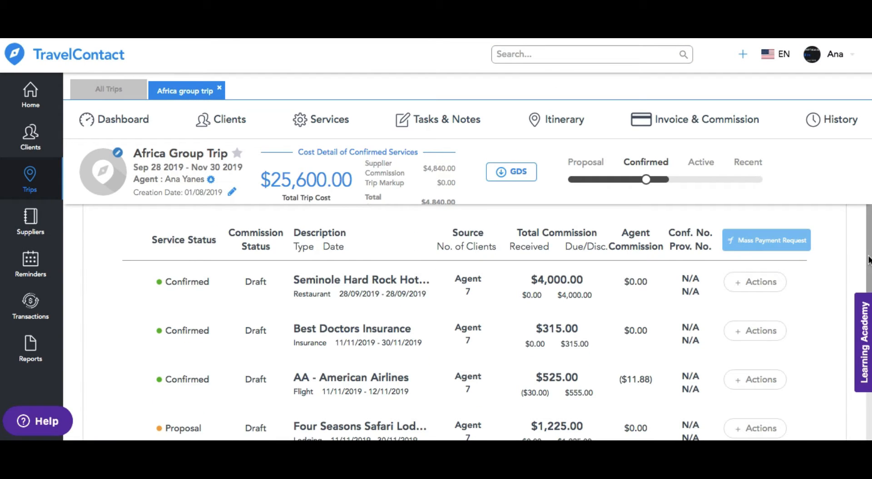
pyautogui.moveTo(869, 259); pyautogui.dragTo(870, 188)
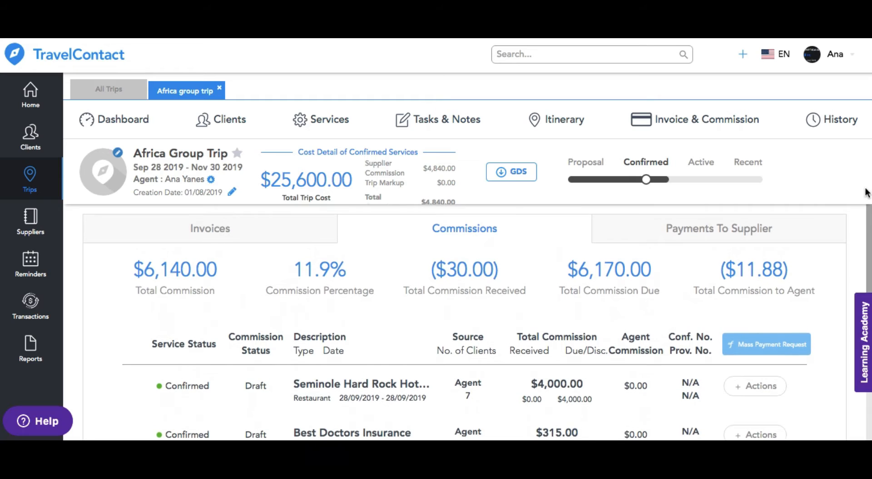
# Step: Review the trip's payments to suppliers, comparing the direct-to-supplier and agency-to-supplier lists
pyautogui.click(738, 234)
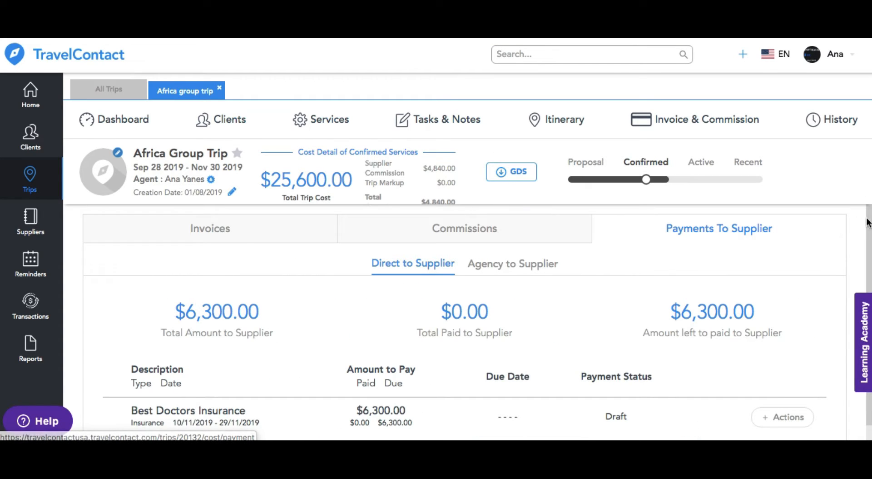
pyautogui.moveTo(867, 227); pyautogui.dragTo(867, 241)
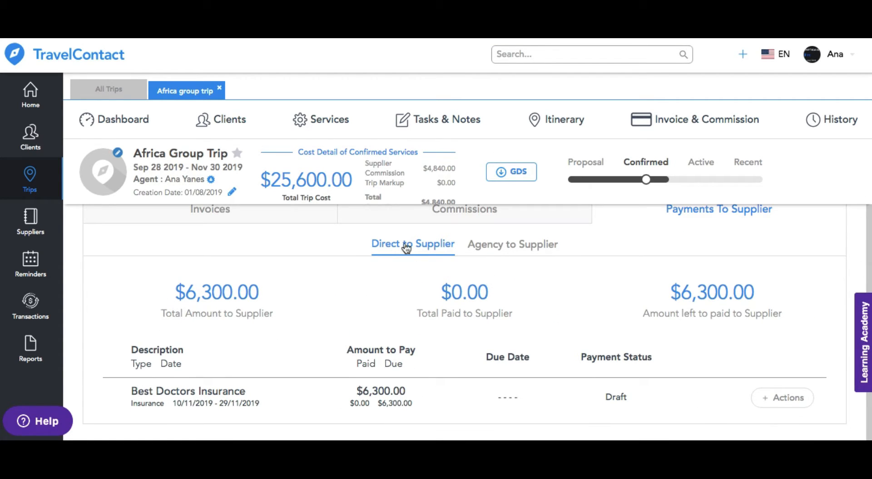
pyautogui.click(506, 247)
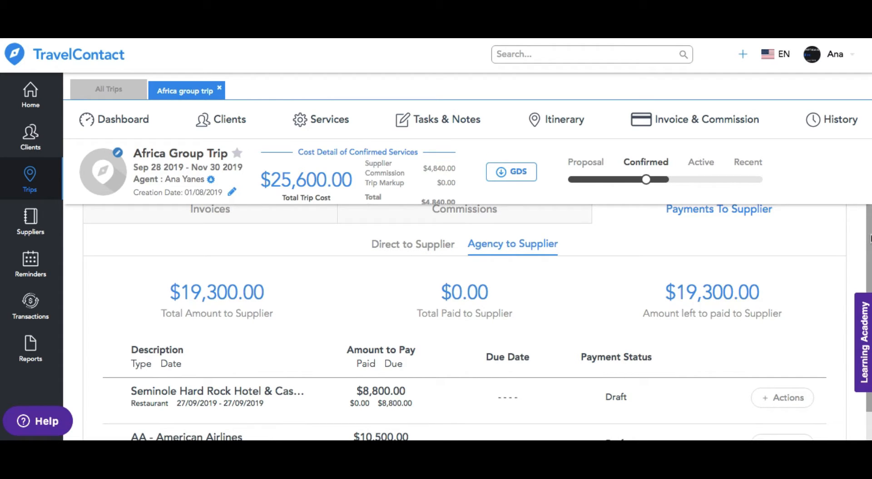
pyautogui.scroll(-2, 478, 322)
pyautogui.scroll(2, 658, 252)
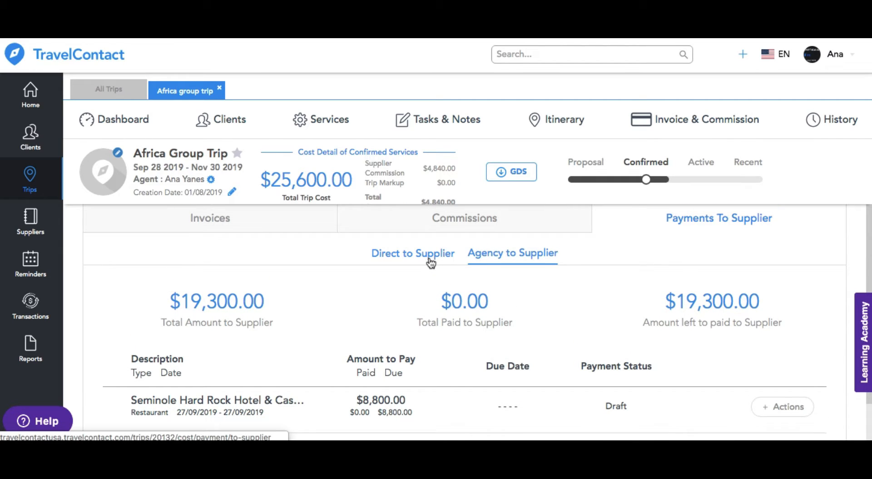
pyautogui.click(431, 261)
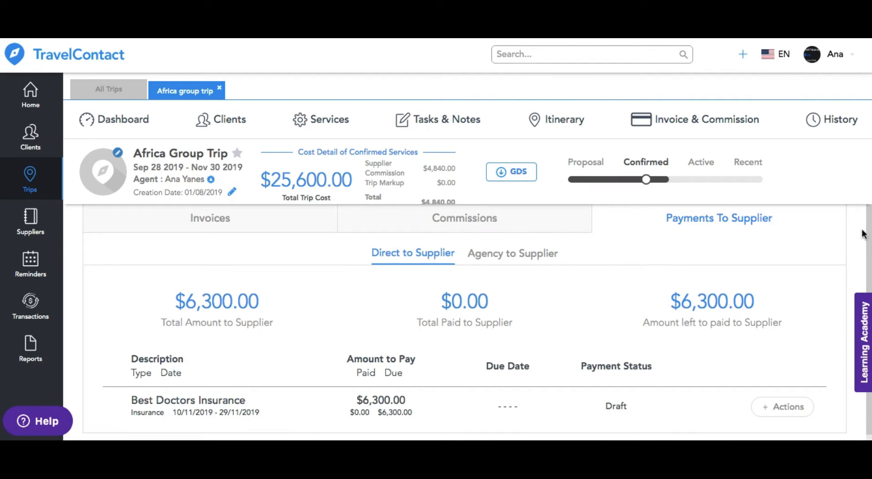
pyautogui.scroll(-1, 868, 232)
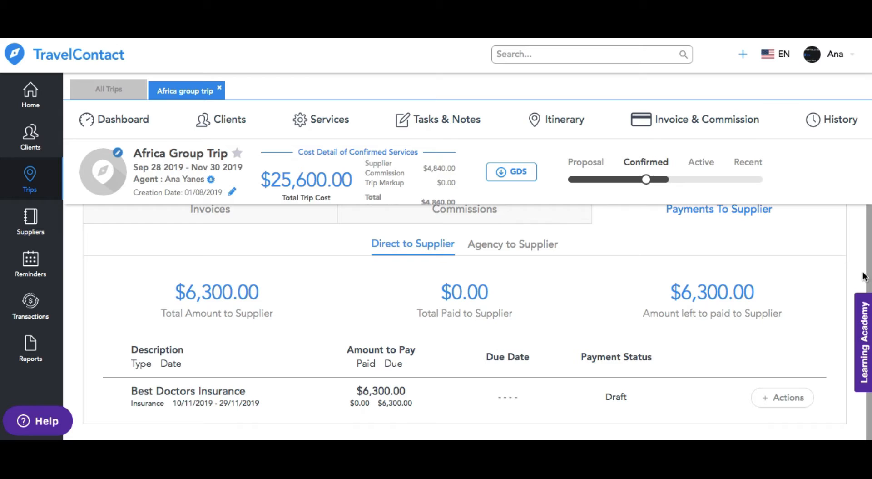
# Step: Open the supplier payment entry for Best Doctors Insurance and set its amount to $6,000 and its due date to 28/09/2019
pyautogui.click(784, 398)
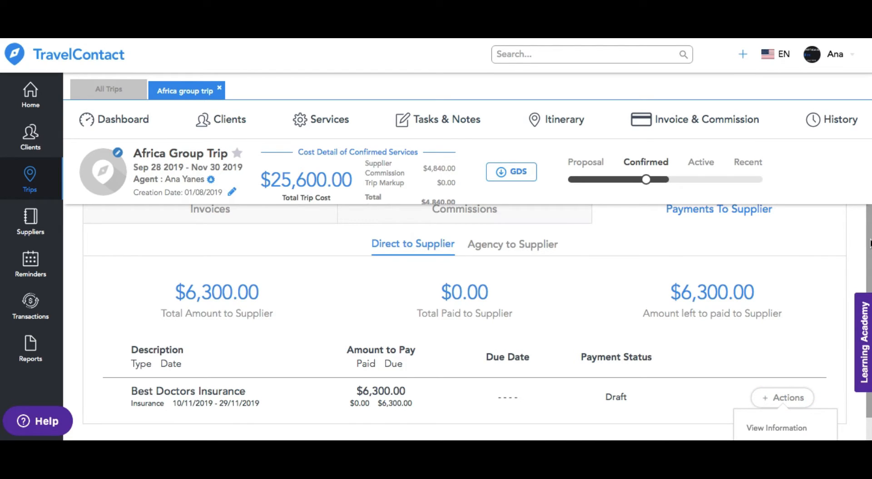
pyautogui.scroll(-1, 862, 250)
pyautogui.click(788, 426)
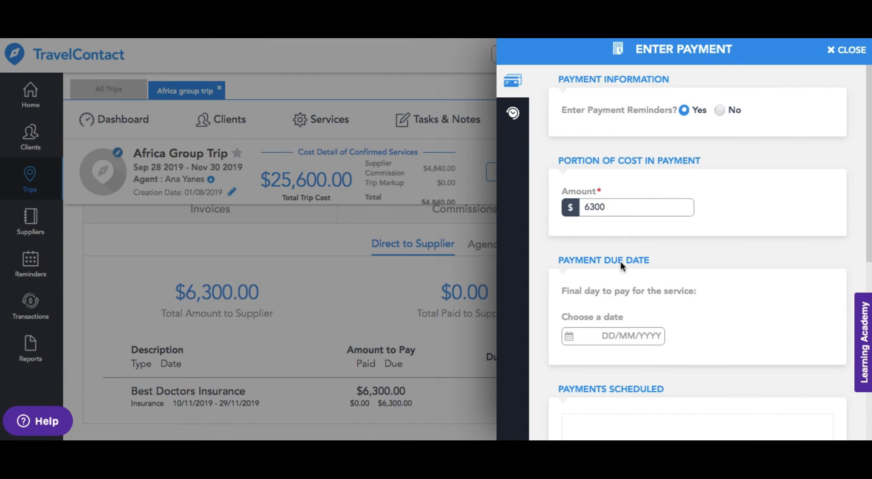
pyautogui.doubleClick(585, 205)
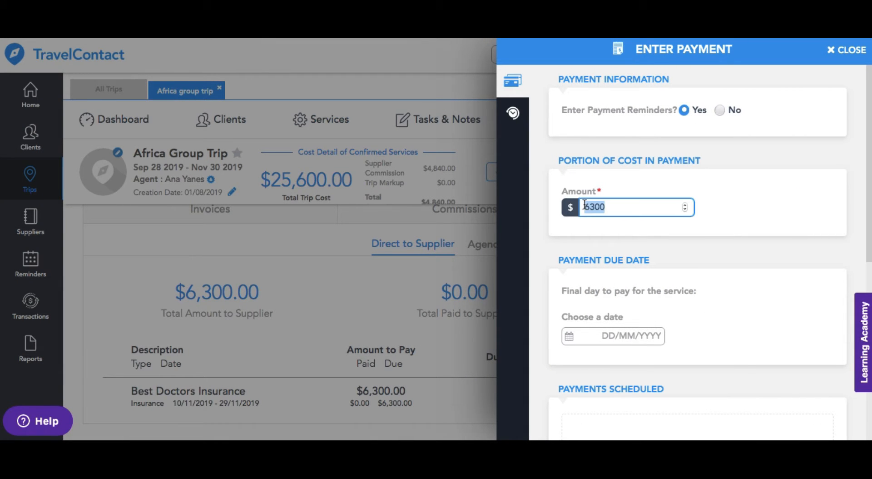
pyautogui.click(615, 206)
pyautogui.click(630, 337)
pyautogui.scroll(-2, 672, 286)
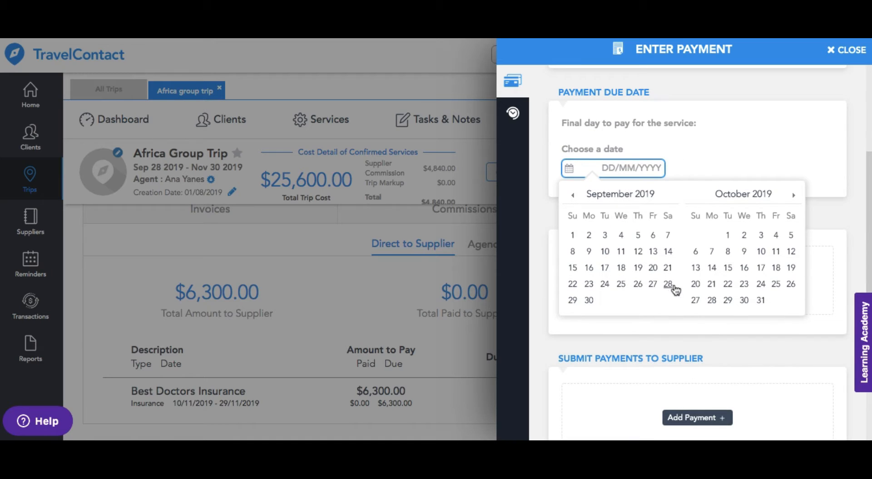
pyautogui.click(672, 286)
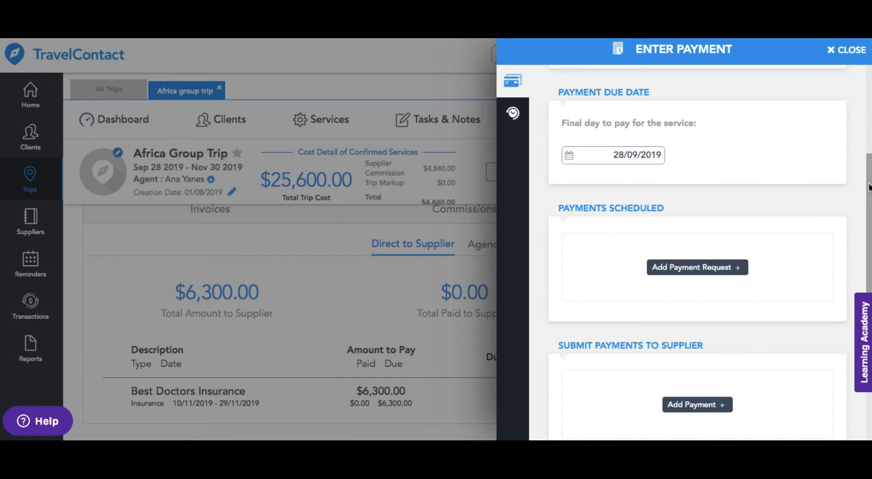
# Step: Submit a $6,000 final payment to the insurance supplier by credit card, dated 28/09/2019
pyautogui.scroll(-2, 803, 214)
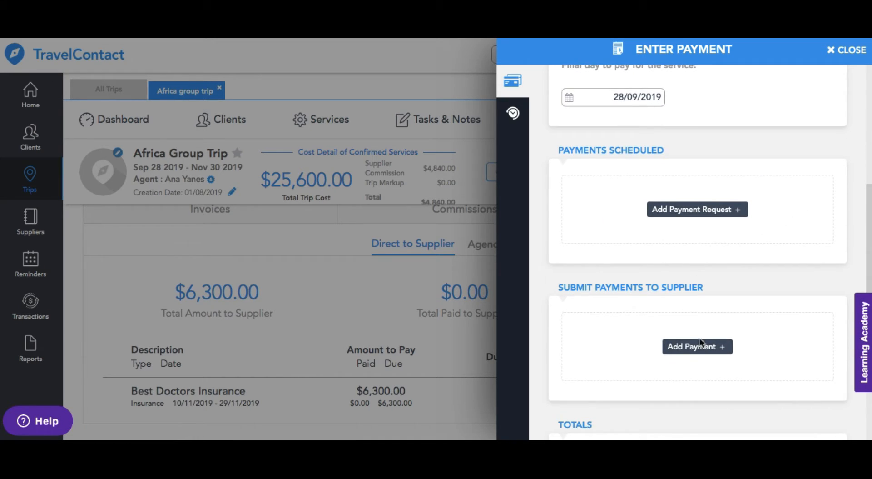
pyautogui.click(703, 347)
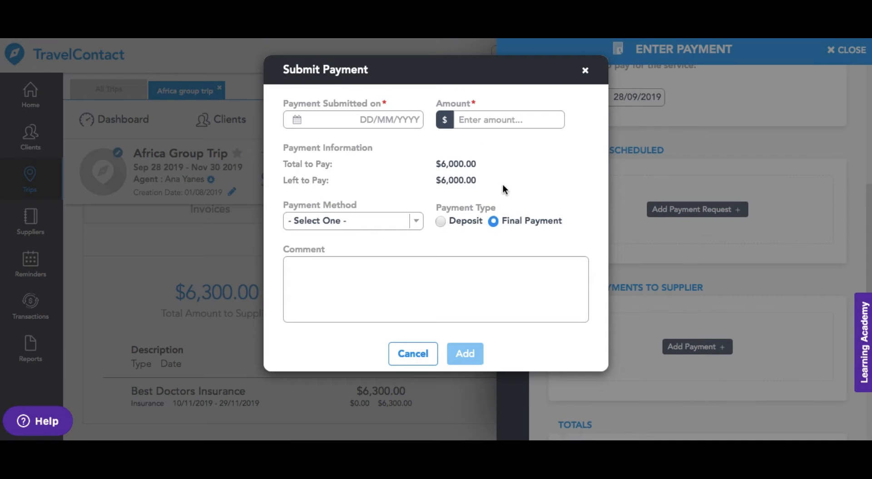
pyautogui.click(392, 119)
pyautogui.click(426, 244)
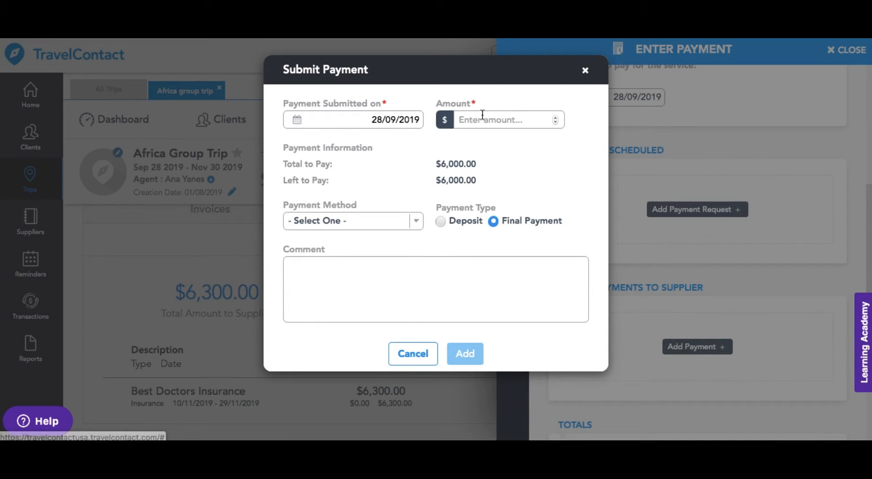
pyautogui.click(483, 116)
pyautogui.write('6000')
pyautogui.click(395, 221)
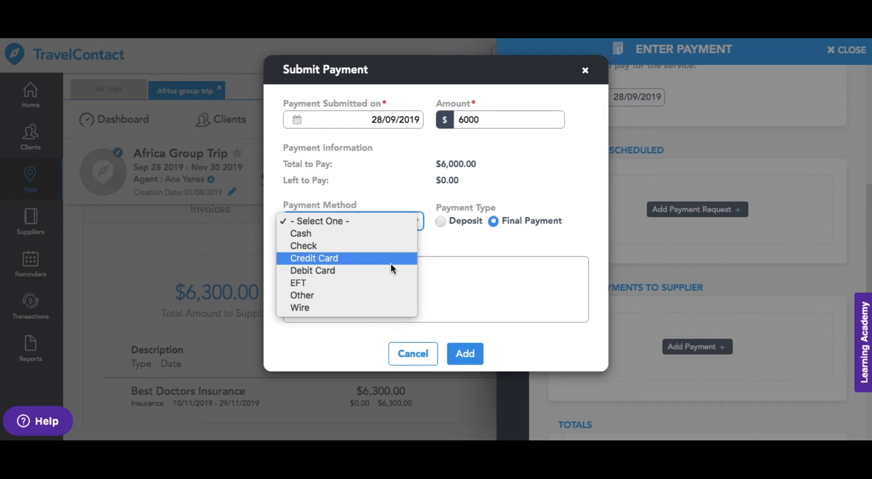
pyautogui.click(392, 259)
pyautogui.click(464, 352)
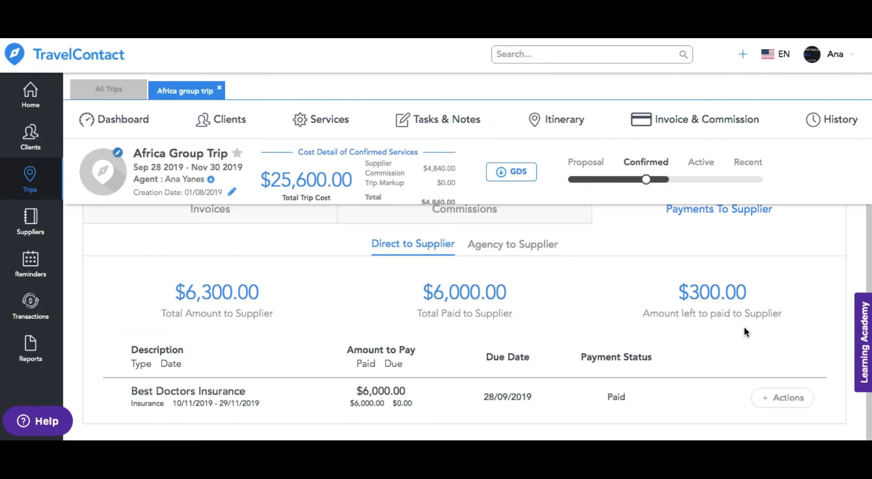
# Step: Open the agency-to-supplier payment entry for Seminole Hard Rock Hotel and set its due date to 28/09/2019, keeping the $8,800 amount
pyautogui.click(511, 246)
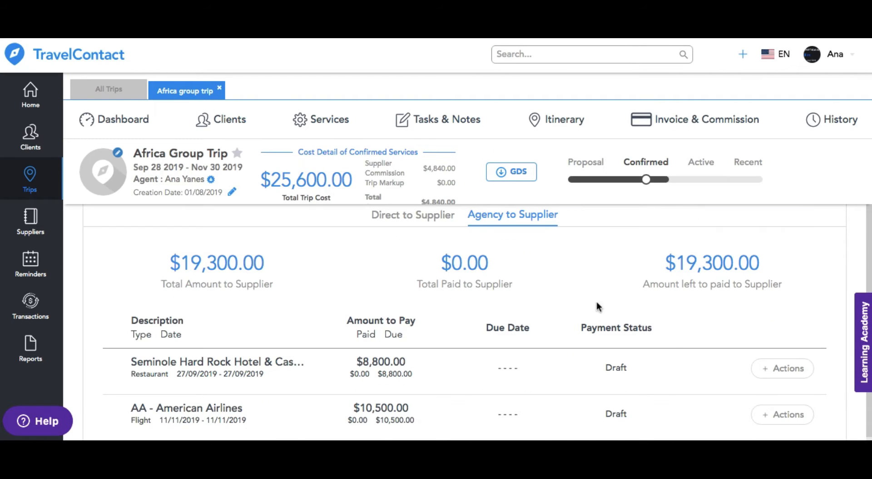
pyautogui.click(759, 373)
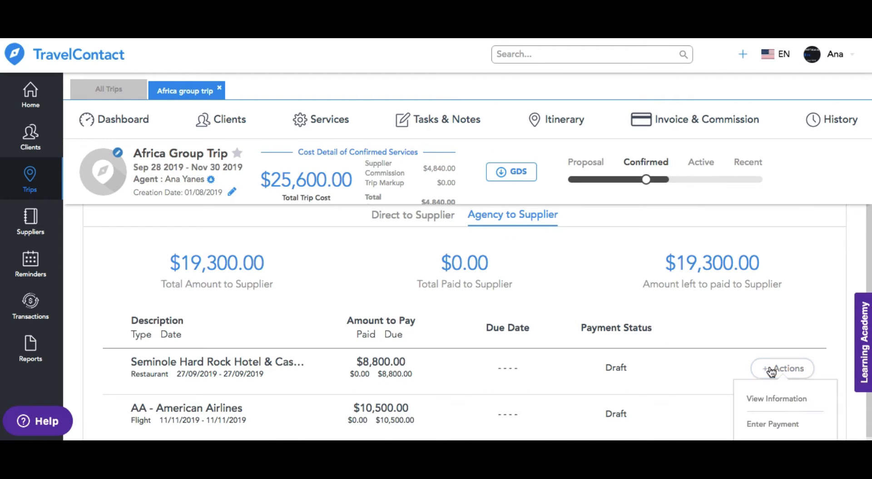
pyautogui.click(787, 423)
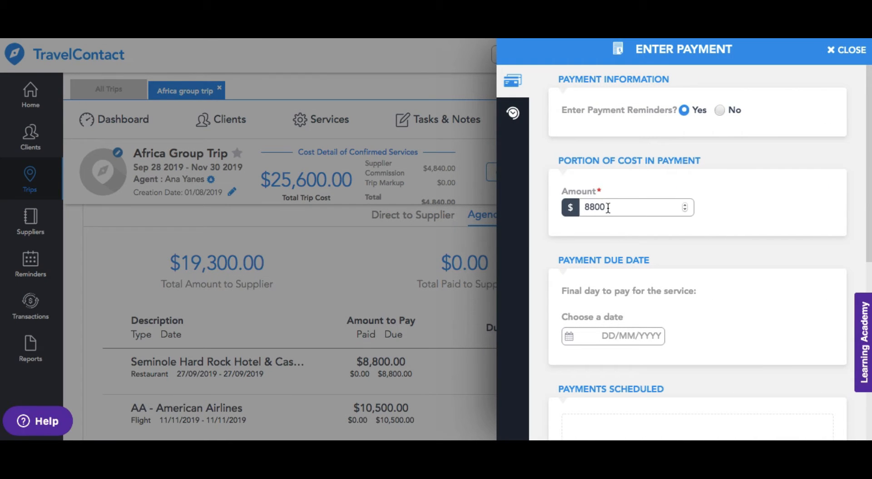
pyautogui.click(608, 208)
pyautogui.click(629, 346)
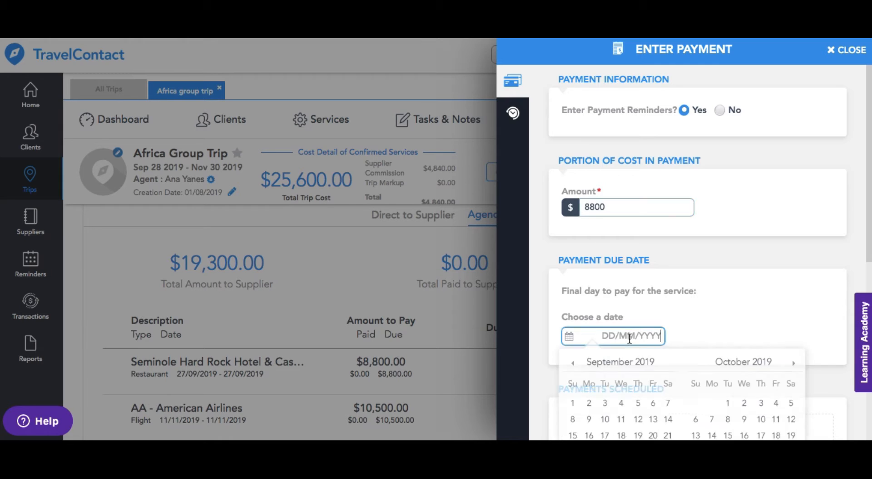
pyautogui.scroll(-5, 670, 380)
pyautogui.click(668, 285)
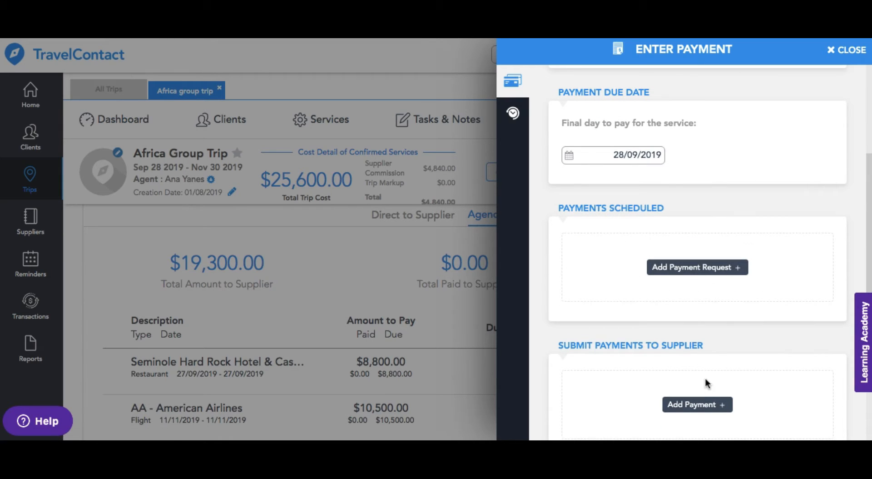
# Step: Submit an $8,000 final payment to the Seminole Hard Rock supplier by EFT, dated 28/09/2019, and close the payment entry
pyautogui.click(707, 411)
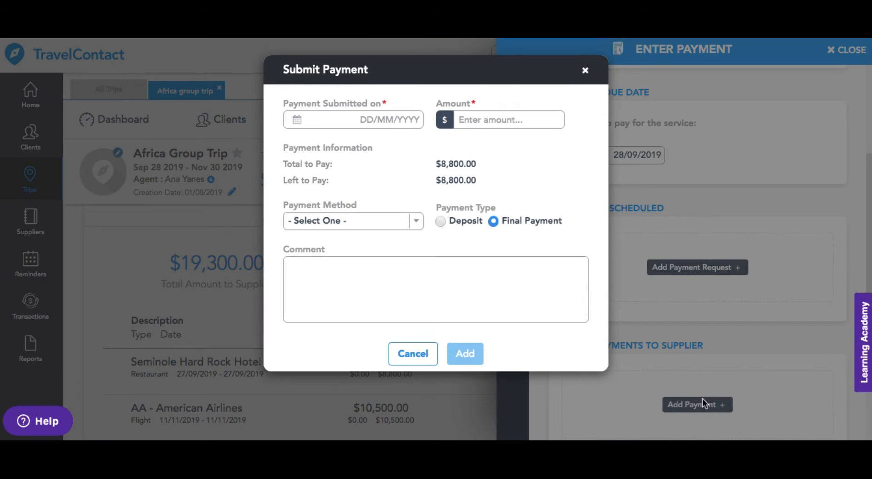
pyautogui.click(392, 121)
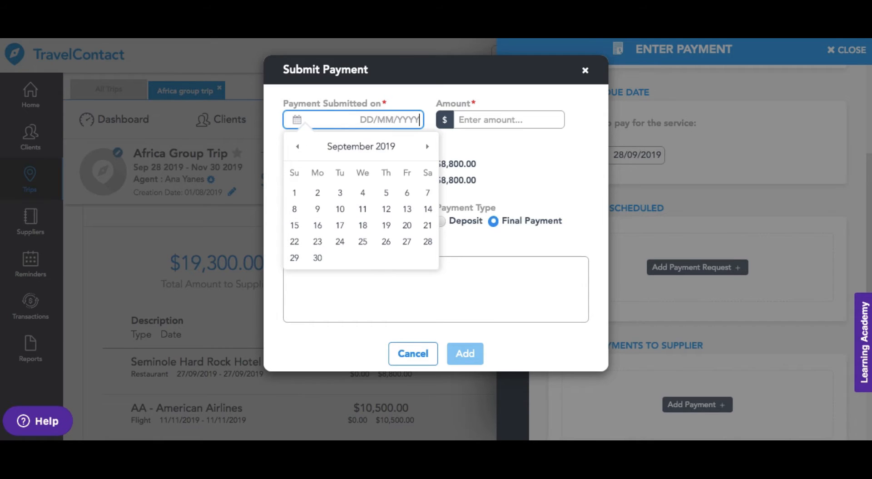
pyautogui.write('03/09/2019')
pyautogui.click(487, 118)
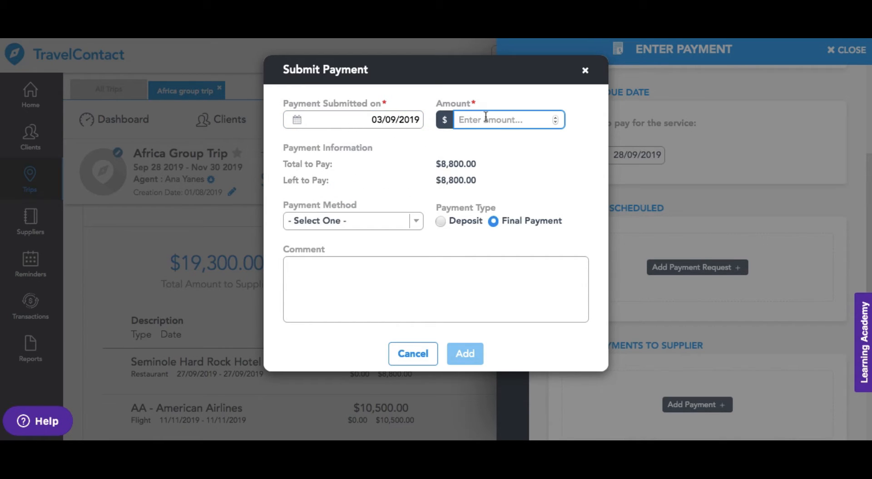
pyautogui.write('8000')
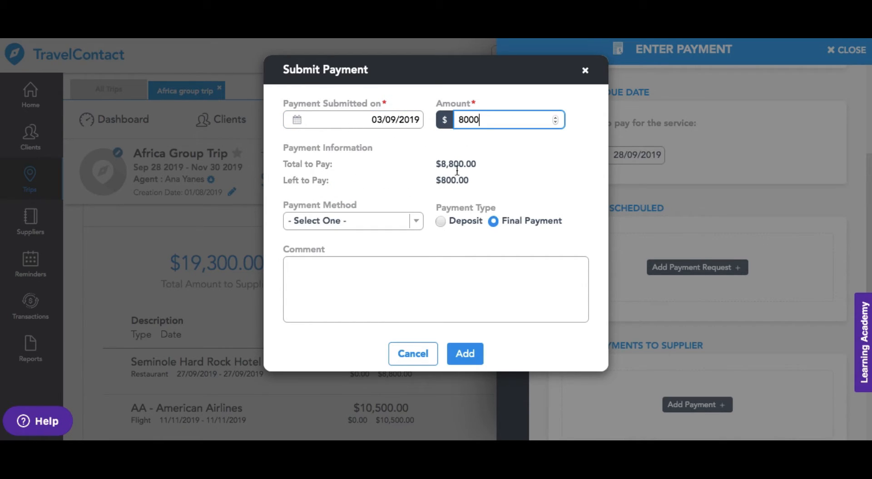
pyautogui.click(408, 122)
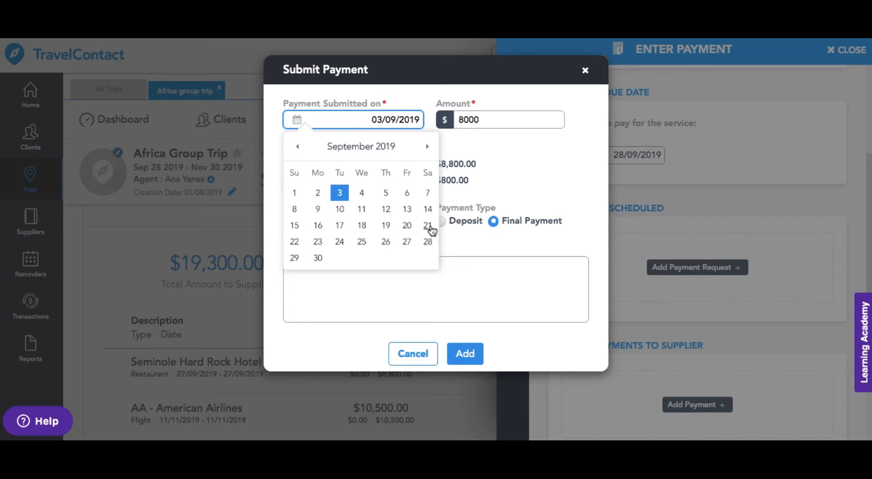
pyautogui.click(427, 242)
pyautogui.click(416, 221)
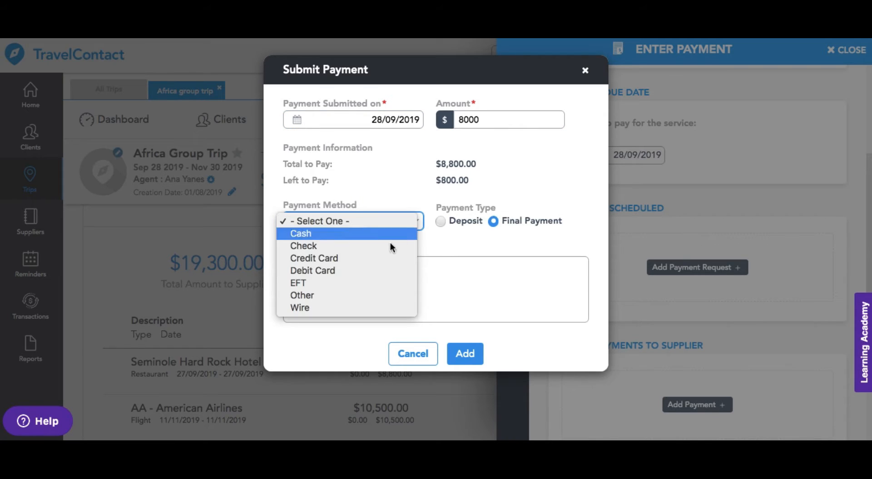
pyautogui.click(369, 282)
pyautogui.click(461, 356)
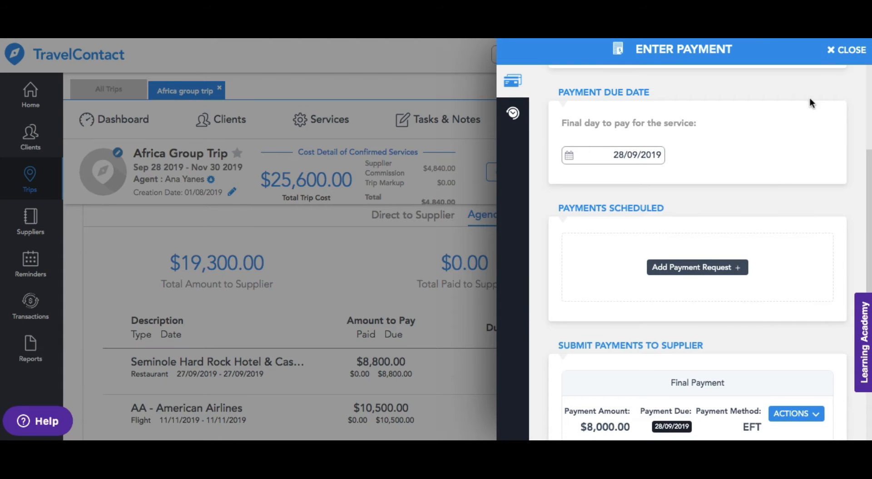
pyautogui.click(840, 51)
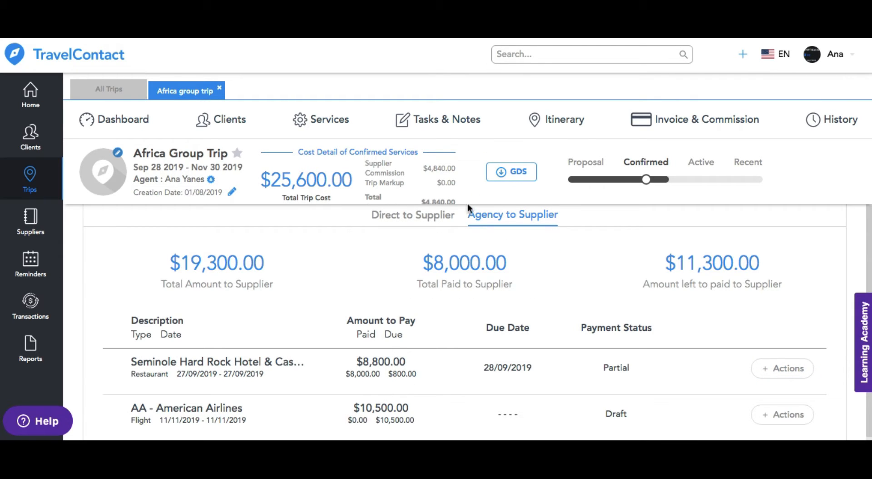
# Step: Open the agency's transactions and review the services report from its totals and filters down to the last listed service
pyautogui.click(31, 305)
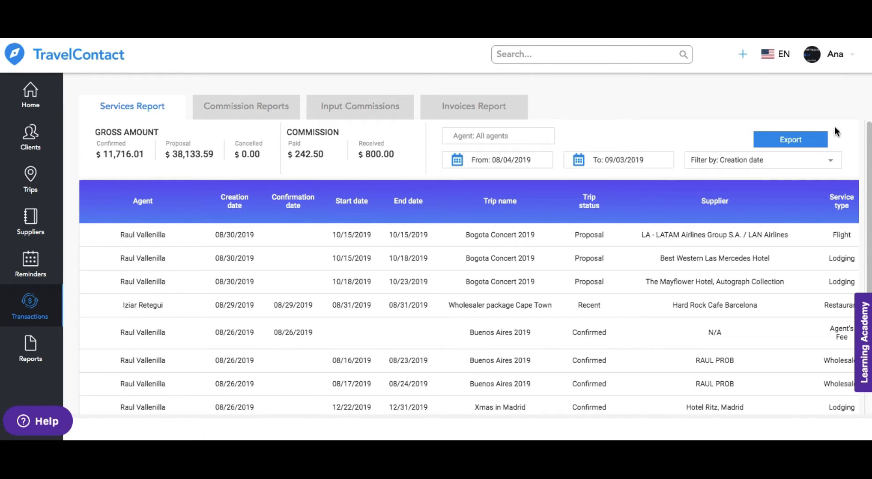
pyautogui.moveTo(869, 140)
pyautogui.mouseDown()
pyautogui.moveTo(870, 242)
pyautogui.moveTo(870, 143)
pyautogui.mouseUp()
pyautogui.moveTo(869, 223); pyautogui.dragTo(869, 303)
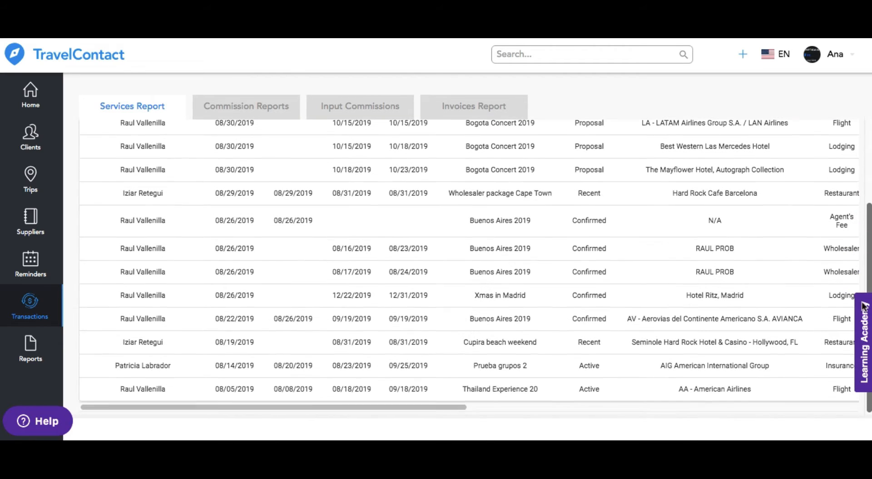
pyautogui.moveTo(385, 408); pyautogui.dragTo(341, 403)
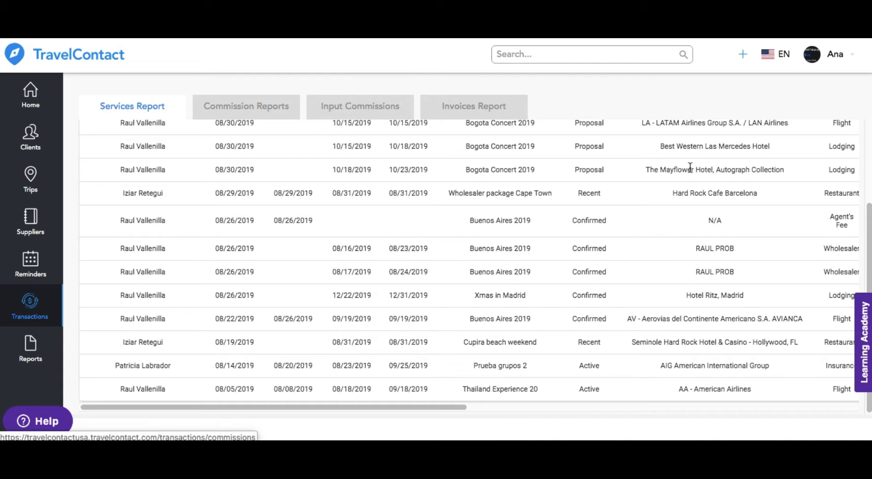
pyautogui.moveTo(868, 251); pyautogui.dragTo(868, 156)
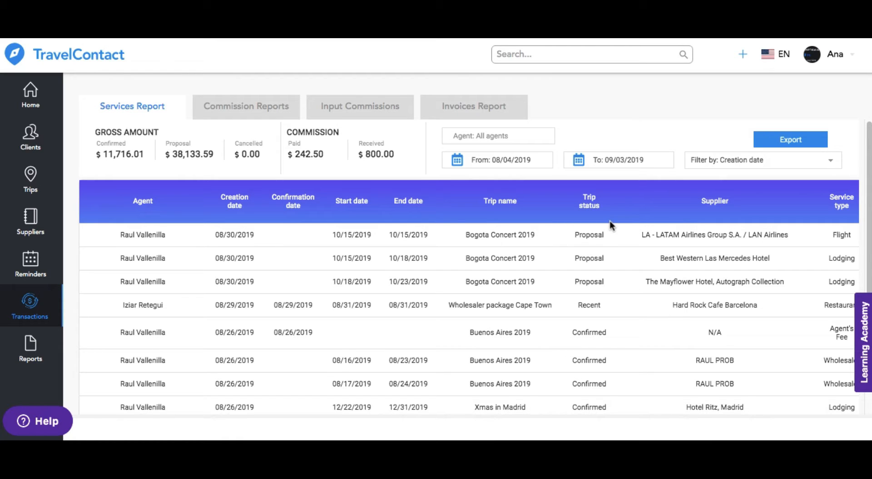
# Step: Set the services report's date range to 08/01/2019 through 09/30/2019 and check the date filter options, keeping Creation date
pyautogui.click(460, 164)
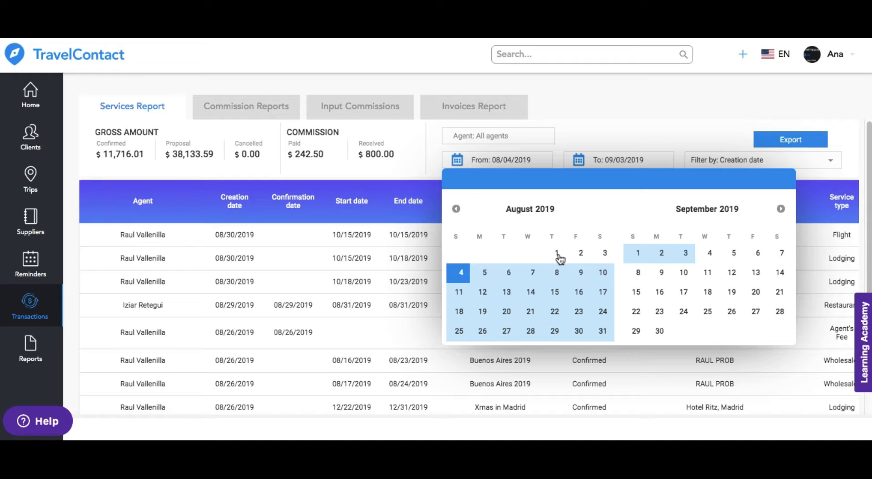
pyautogui.click(558, 253)
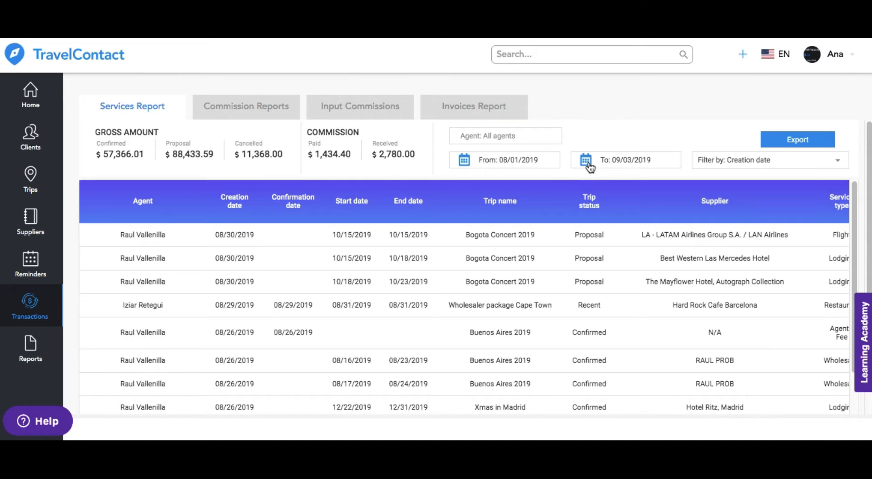
pyautogui.click(587, 163)
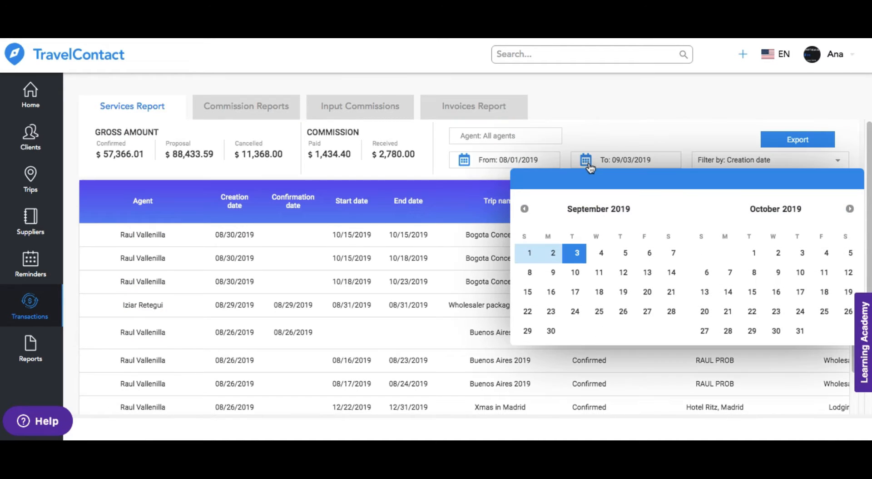
pyautogui.click(552, 333)
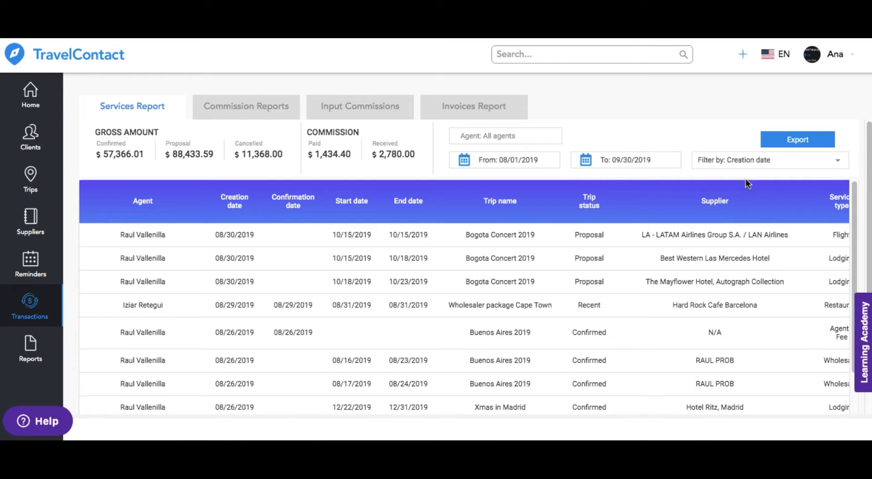
pyautogui.click(756, 165)
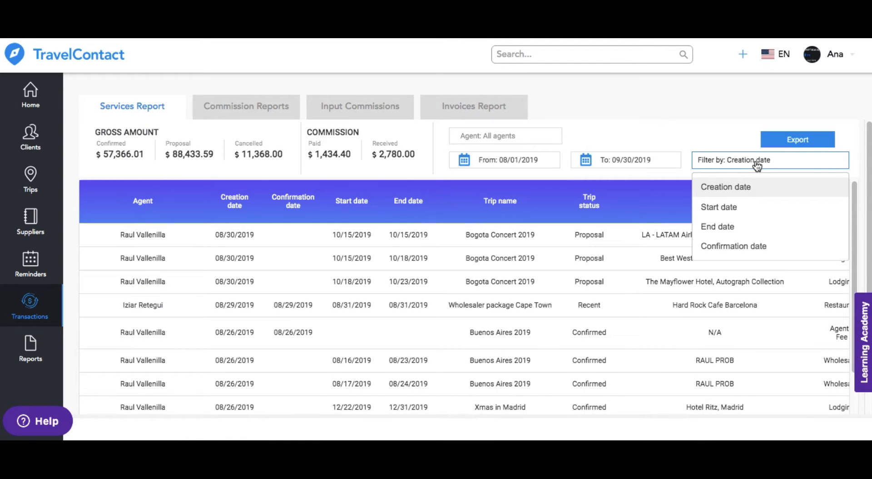
pyautogui.click(757, 164)
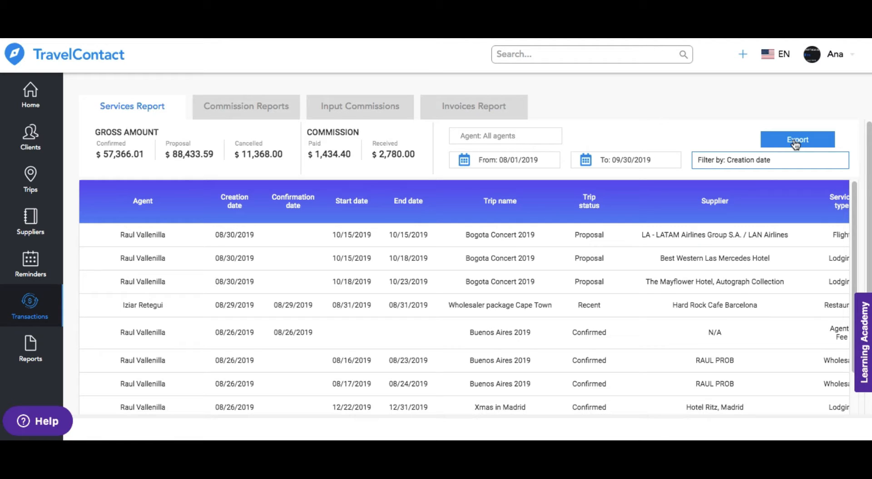
# Step: Review the commission reports for commissions not received, not paid, and paid to agents
pyautogui.click(273, 116)
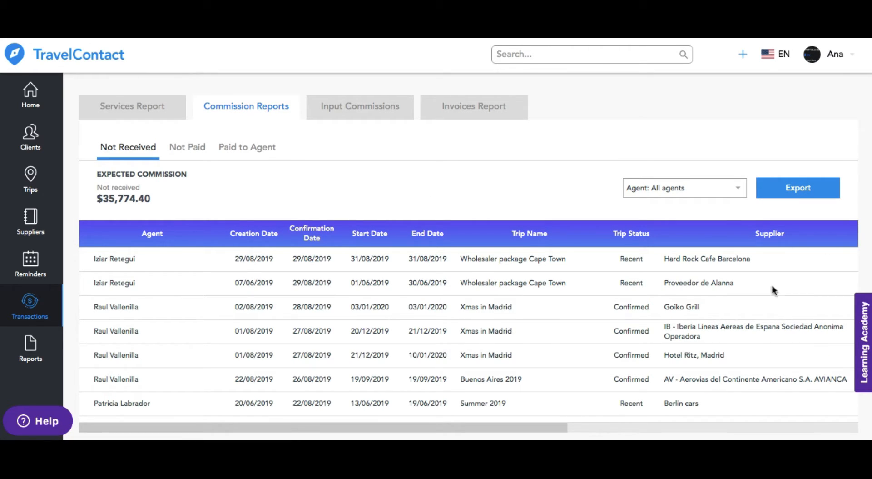
pyautogui.moveTo(532, 429); pyautogui.dragTo(504, 415)
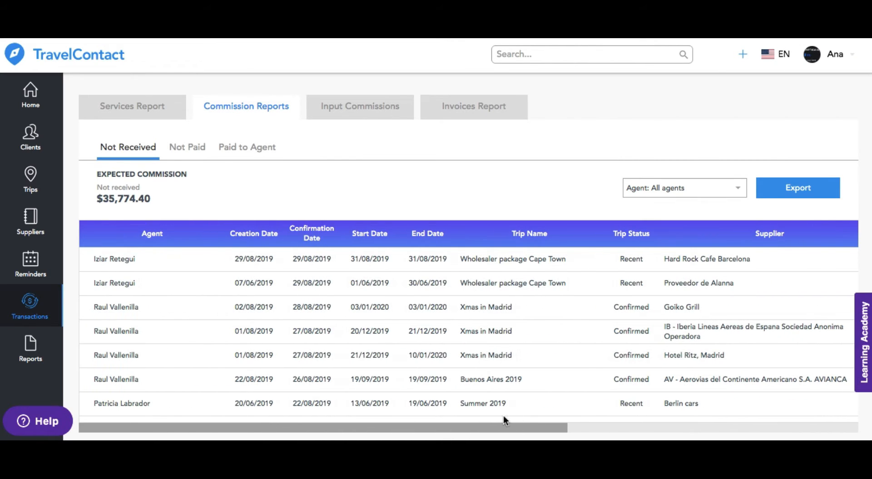
pyautogui.click(187, 152)
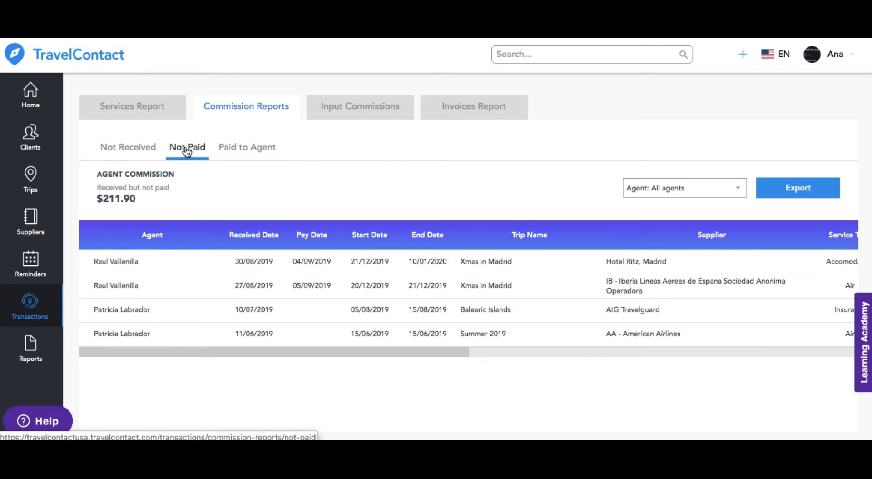
pyautogui.click(267, 152)
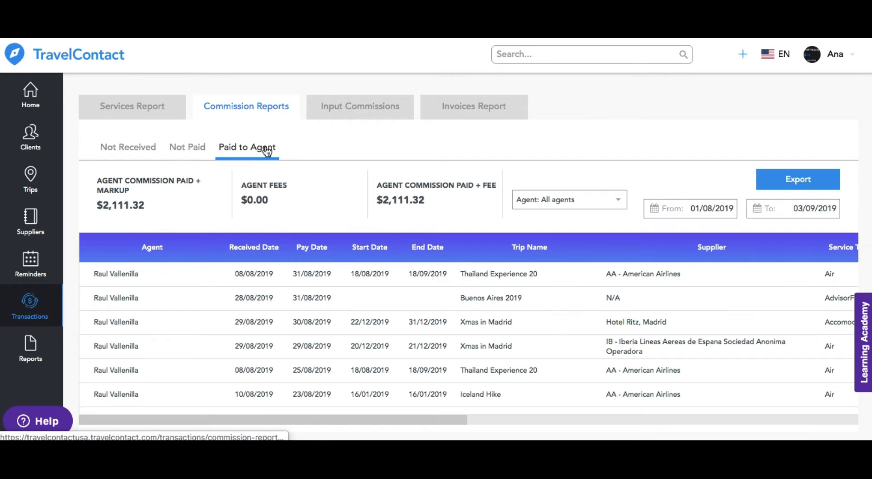
# Step: Review the invoices report's columns and check its Flywire status, invoice status and agent filter options without changing them
pyautogui.click(493, 110)
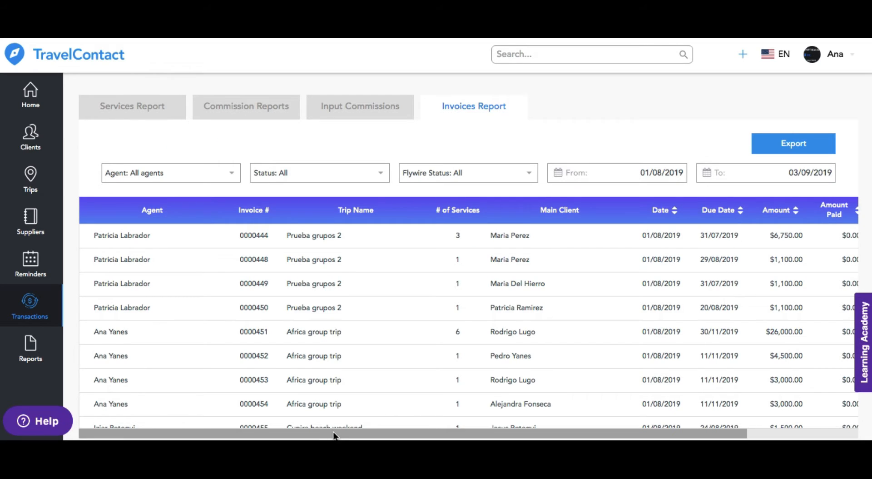
pyautogui.moveTo(334, 435); pyautogui.dragTo(514, 408)
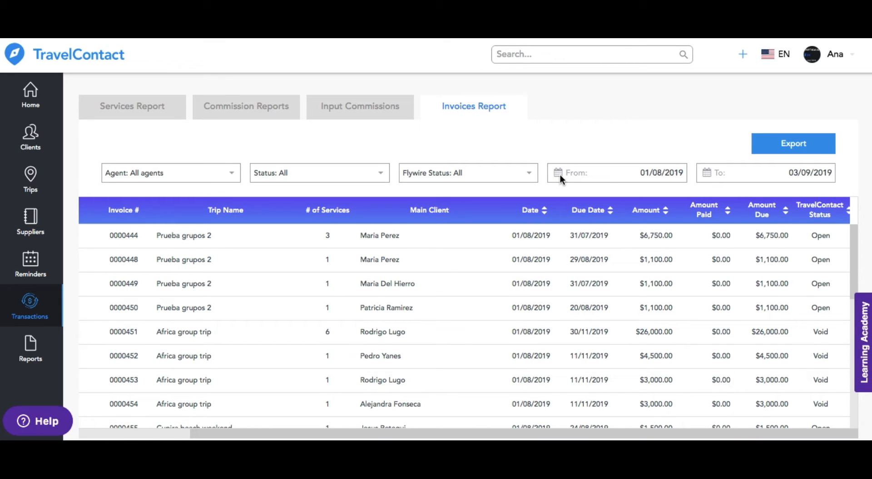
pyautogui.click(505, 172)
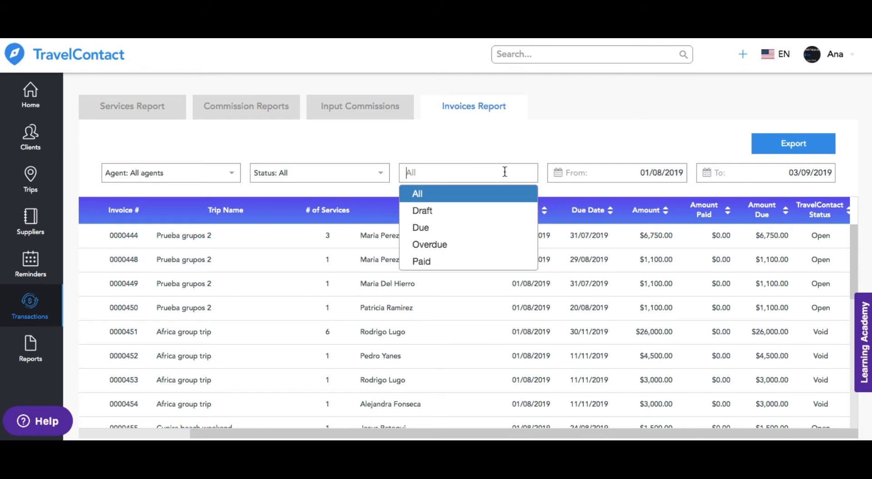
pyautogui.click(384, 177)
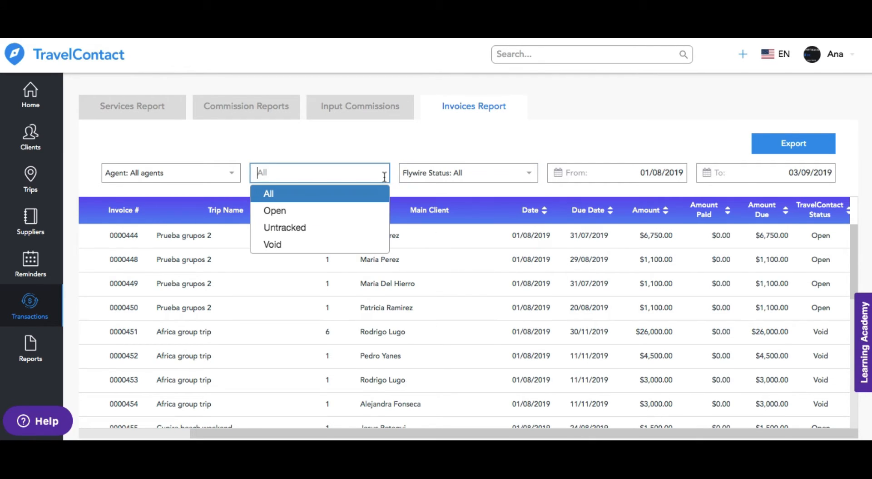
pyautogui.click(227, 176)
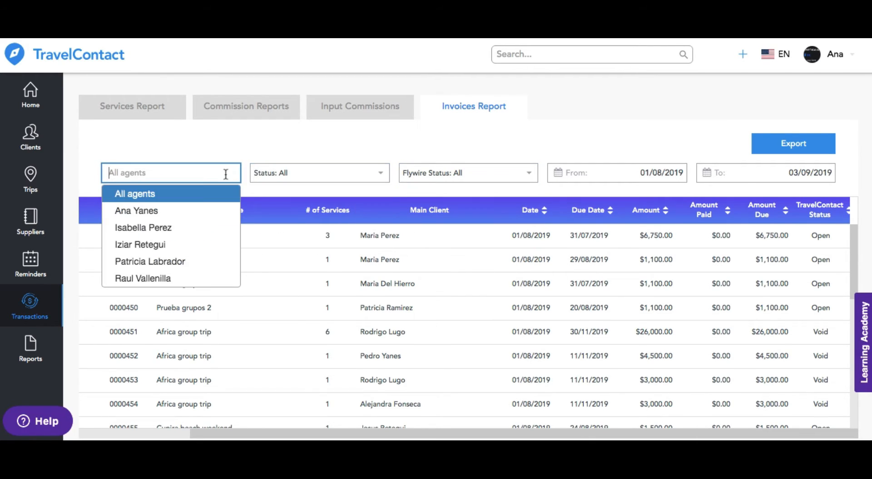
pyautogui.click(235, 152)
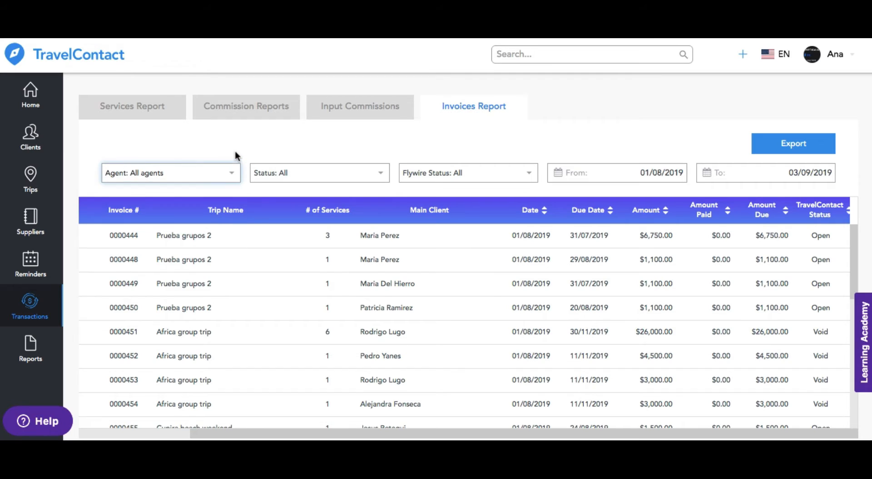
# Step: Open the agency reports and review the amounts chart by expected, received, agency and agent commission, plus service status over time by agent commission
pyautogui.click(30, 350)
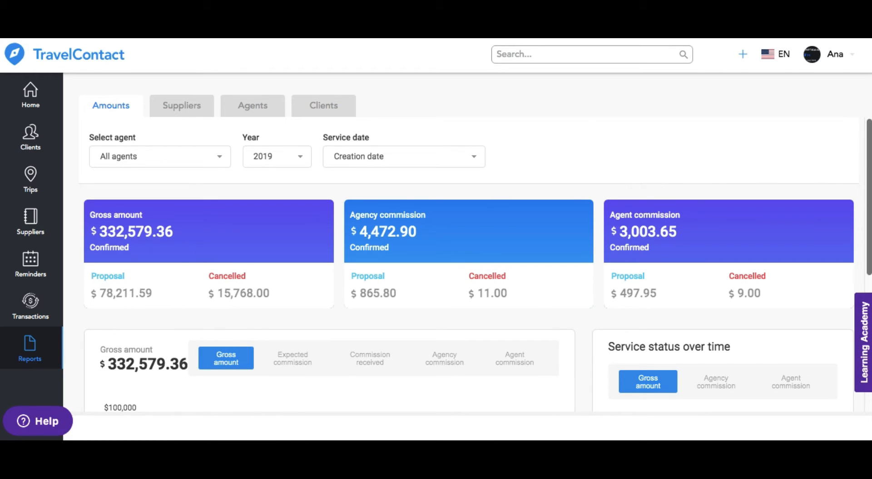
pyautogui.moveTo(869, 160); pyautogui.dragTo(870, 273)
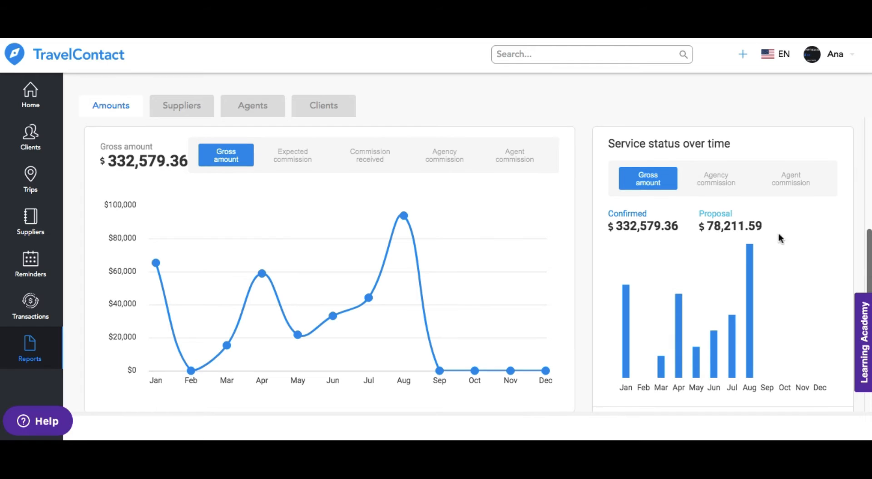
pyautogui.click(296, 162)
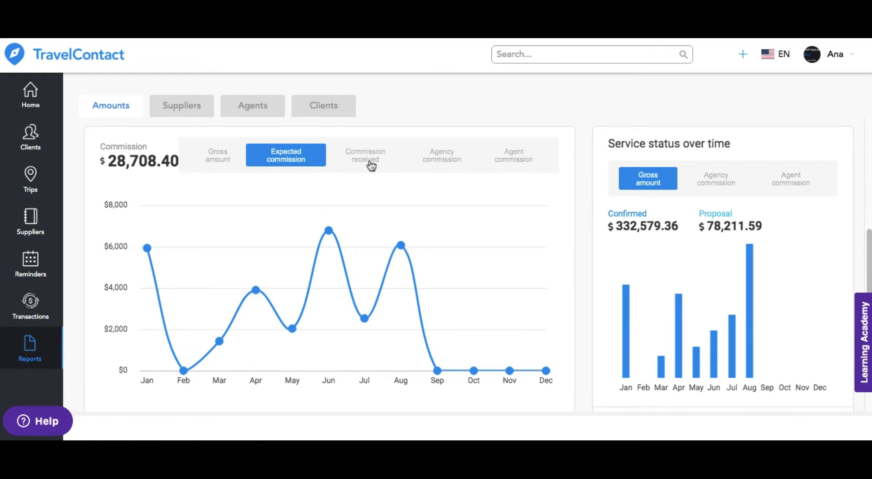
pyautogui.click(370, 162)
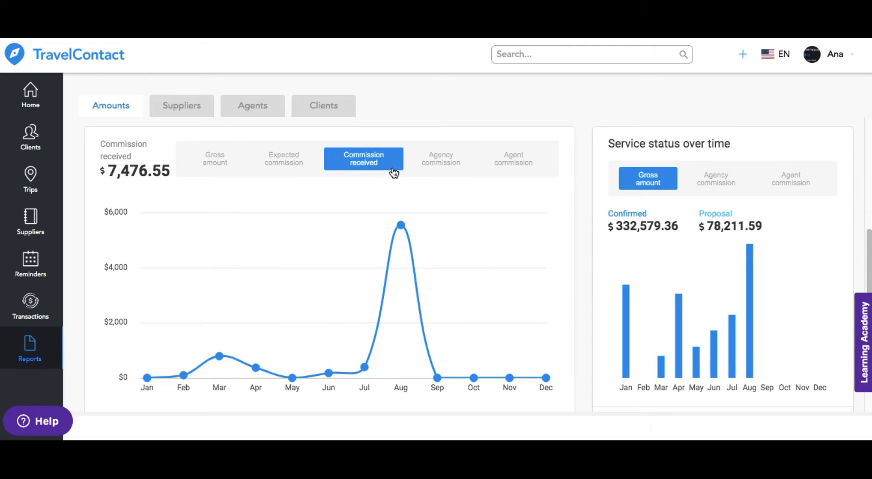
pyautogui.click(449, 167)
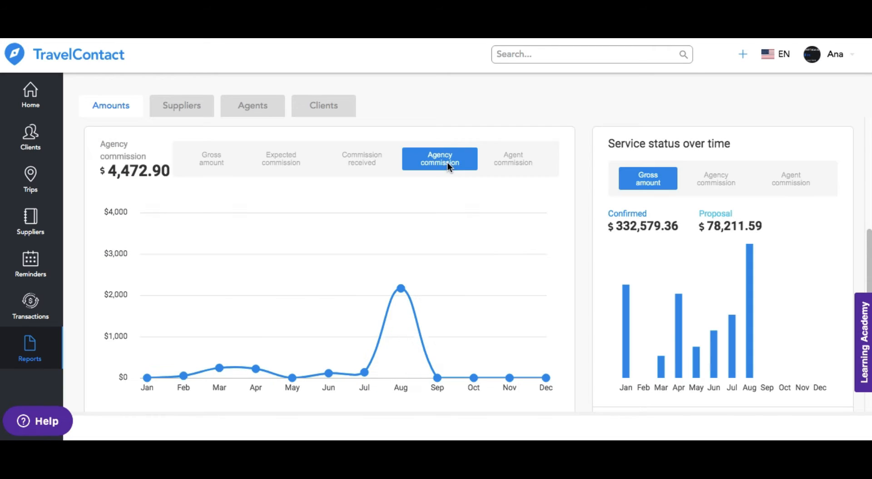
pyautogui.click(520, 168)
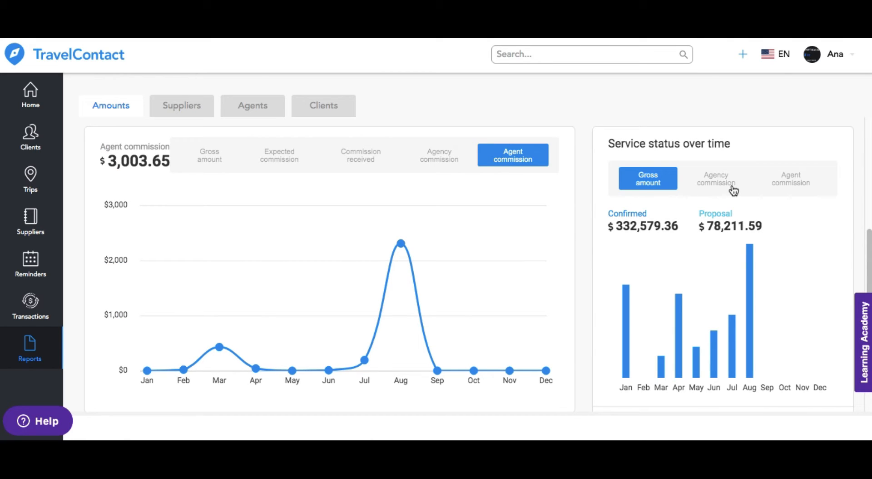
pyautogui.click(790, 186)
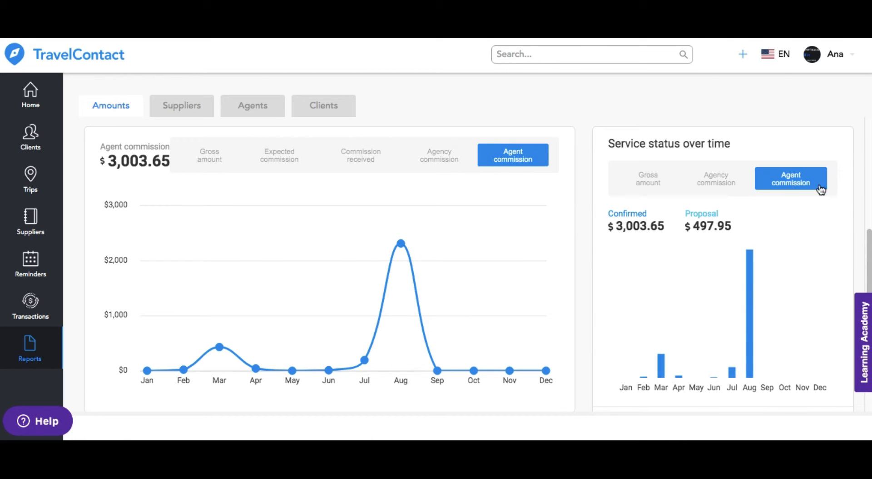
# Step: Check the amounts report's agent, year and service date filter options, keeping All agents, 2019 and Creation date
pyautogui.moveTo(868, 245); pyautogui.dragTo(863, 132)
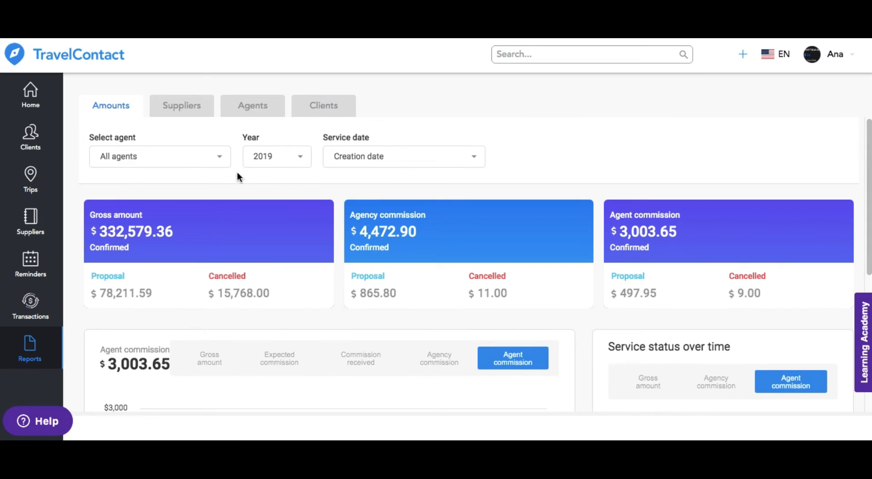
pyautogui.click(223, 162)
pyautogui.click(223, 162)
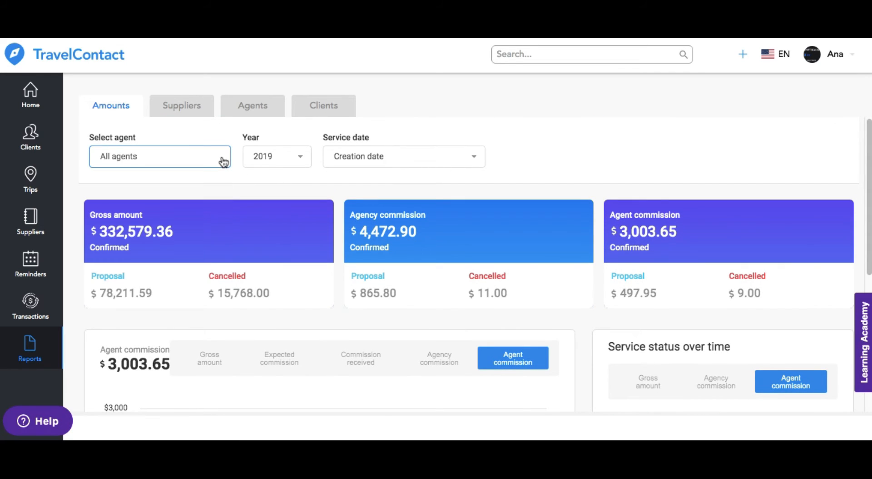
pyautogui.click(293, 164)
pyautogui.click(294, 163)
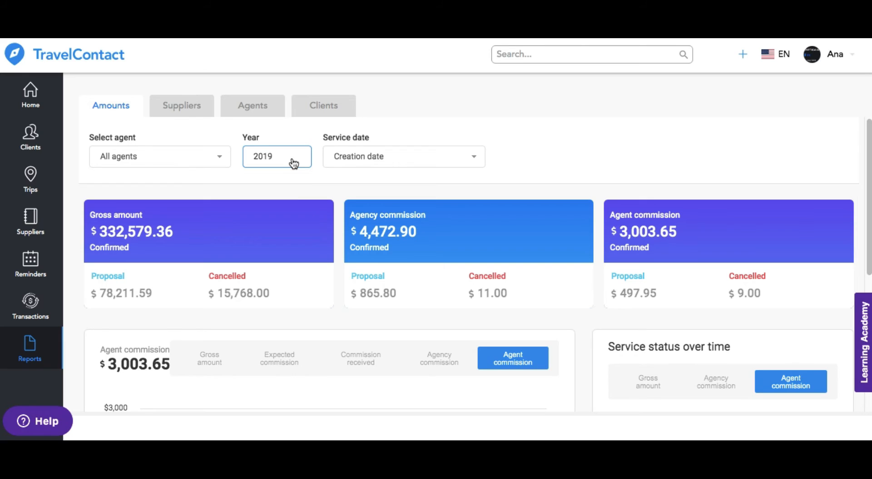
pyautogui.click(431, 164)
pyautogui.click(431, 165)
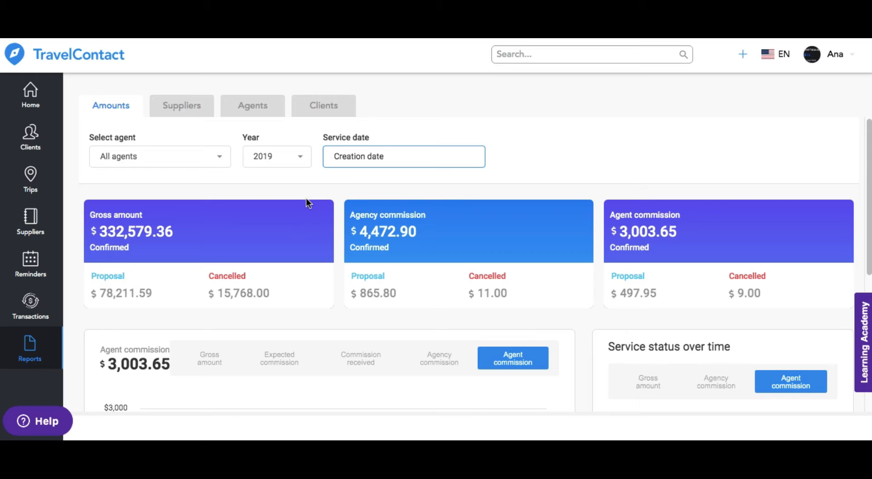
# Step: Review the suppliers report for all services, lodging and flights, and view the flight suppliers without a company
pyautogui.click(178, 108)
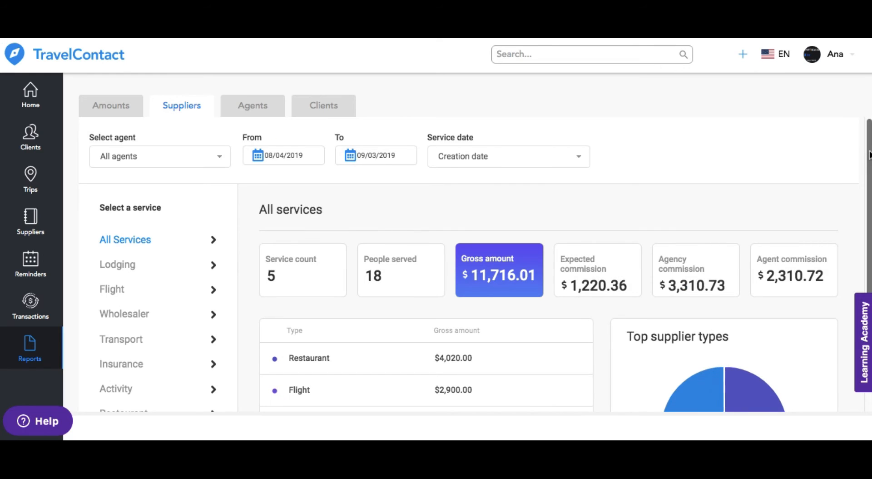
pyautogui.scroll(-2, 867, 175)
pyautogui.scroll(-4, 868, 175)
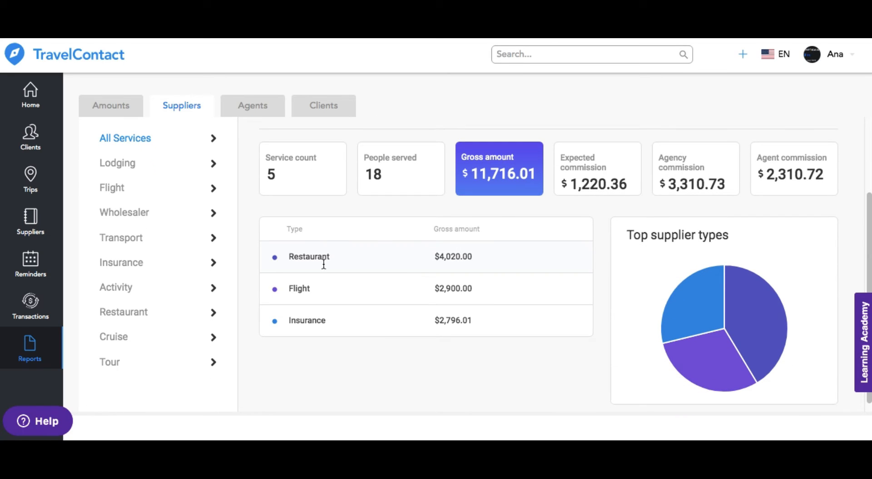
pyautogui.click(123, 166)
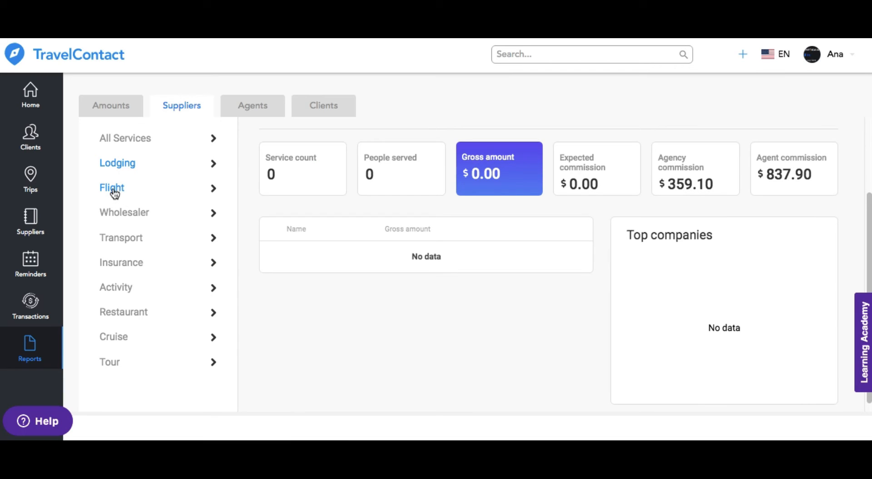
pyautogui.click(113, 188)
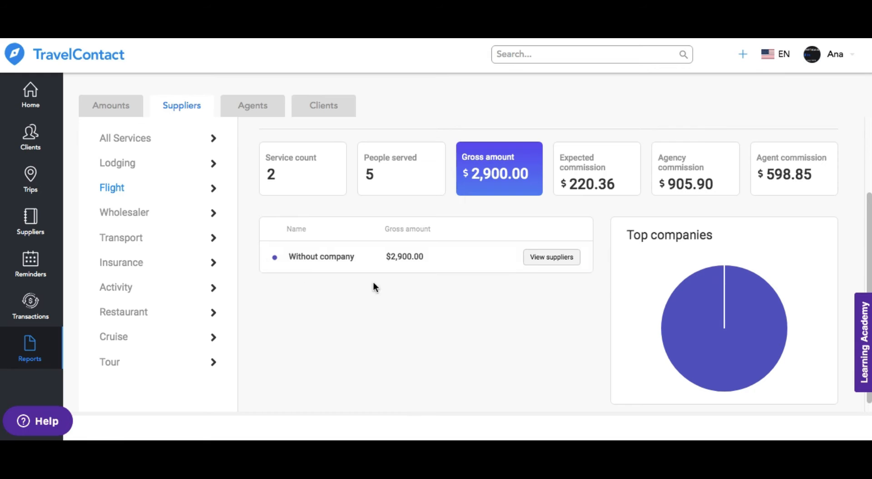
pyautogui.click(559, 258)
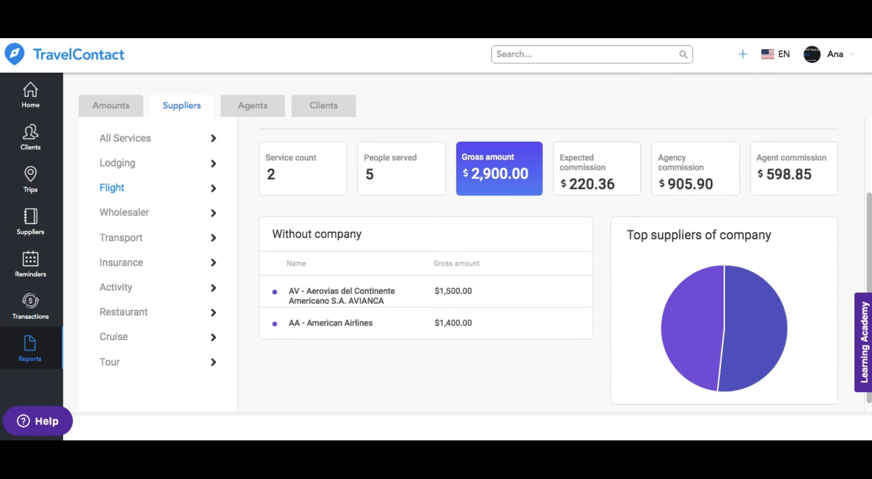
# Step: Open the agents report and check its date range calendars and service date options without changing them
pyautogui.moveTo(870, 256); pyautogui.dragTo(870, 157)
pyautogui.click(241, 108)
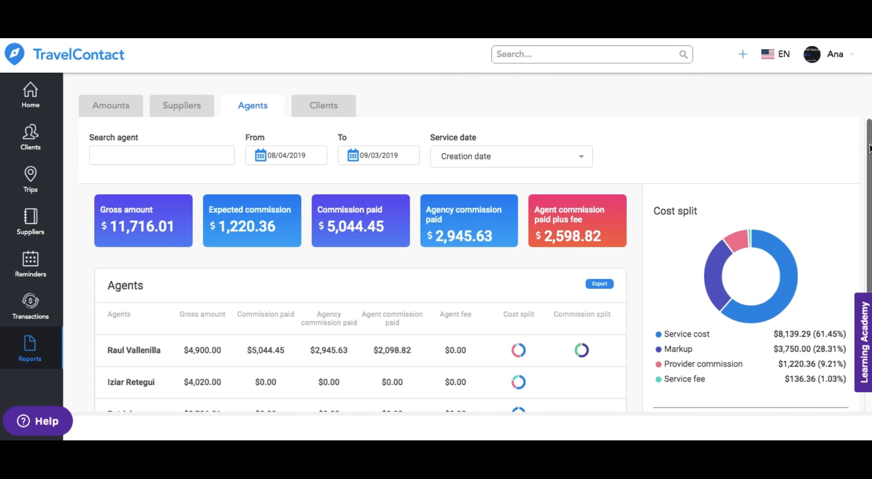
pyautogui.click(265, 158)
pyautogui.click(355, 164)
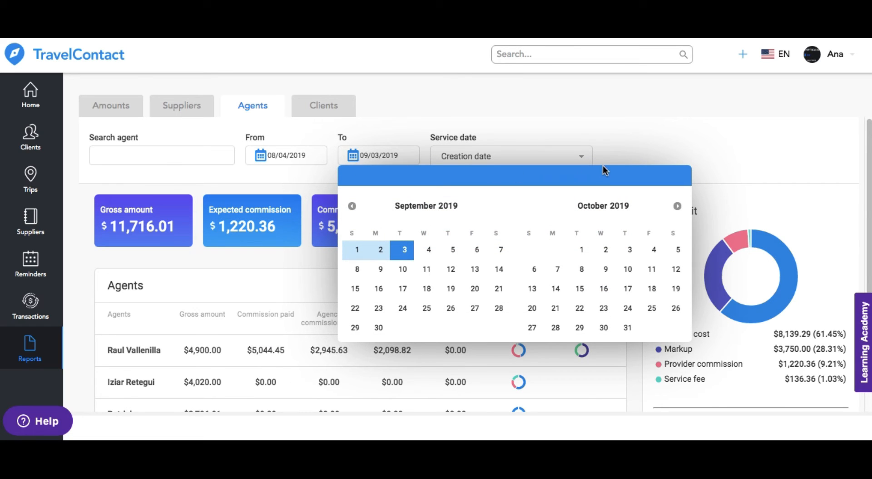
pyautogui.click(584, 159)
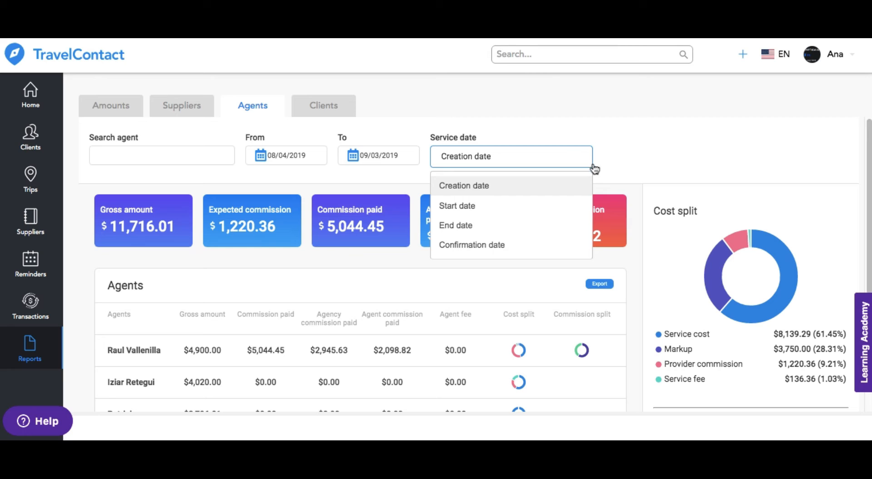
# Step: Examine the list of agents and view the second listed agent's individual cost and commission report
pyautogui.scroll(-5, 588, 319)
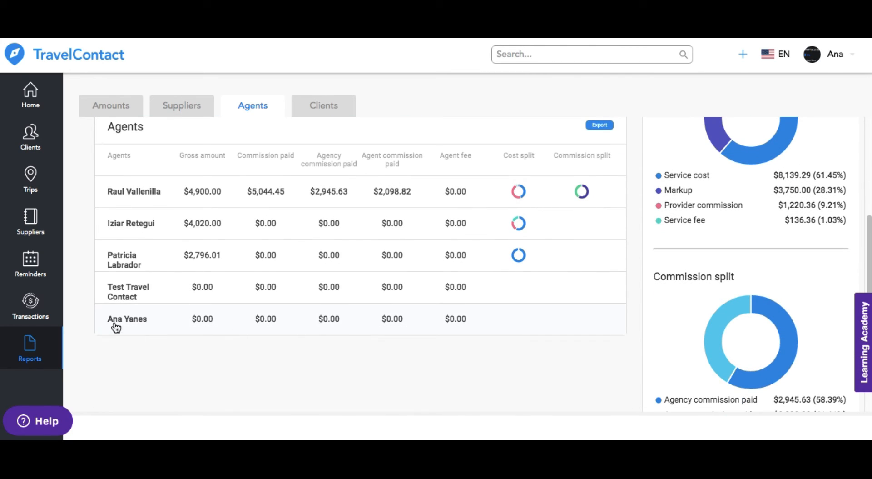
pyautogui.click(130, 229)
pyautogui.moveTo(870, 279); pyautogui.dragTo(864, 153)
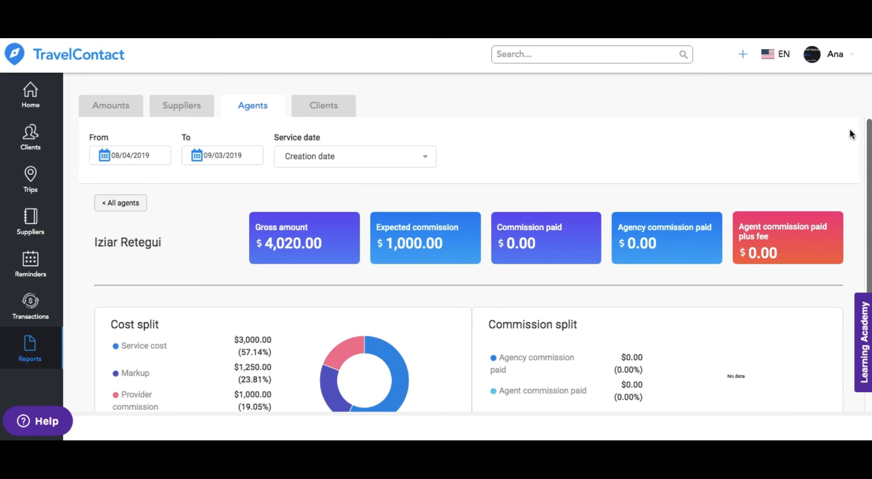
# Step: Review the clients report and view its distribution chart by agents and by age group
pyautogui.click(335, 111)
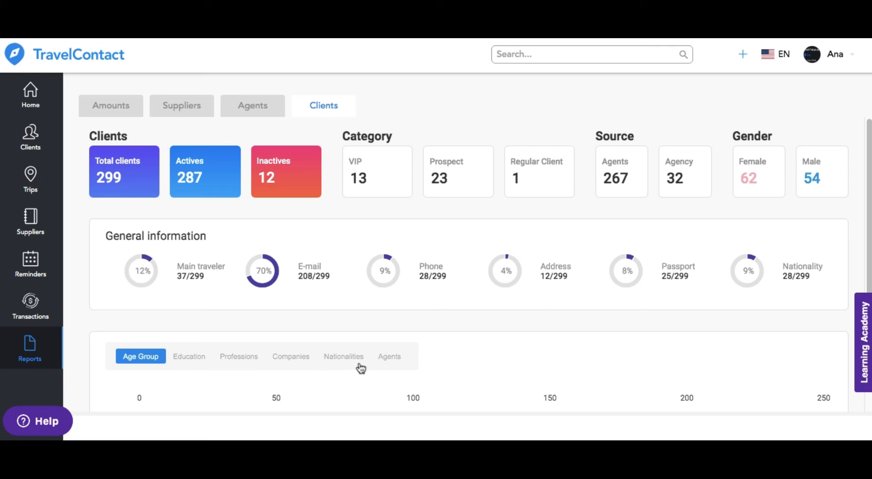
pyautogui.click(391, 357)
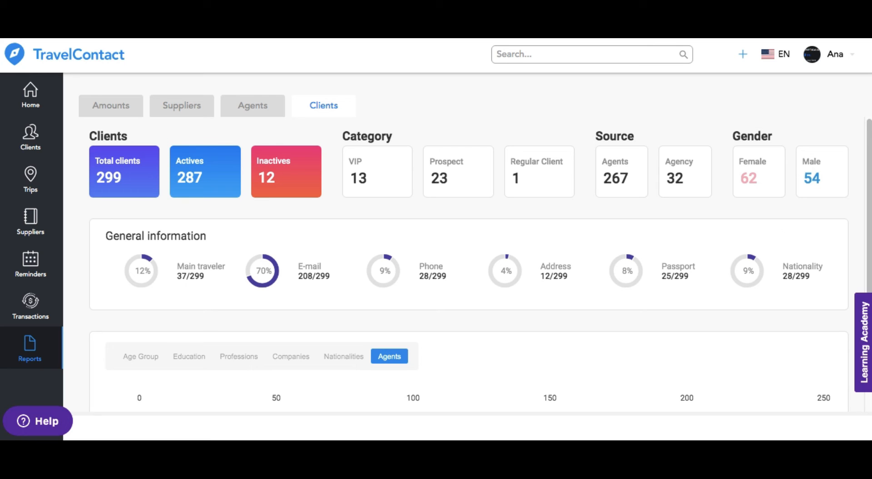
pyautogui.moveTo(868, 160); pyautogui.dragTo(865, 264)
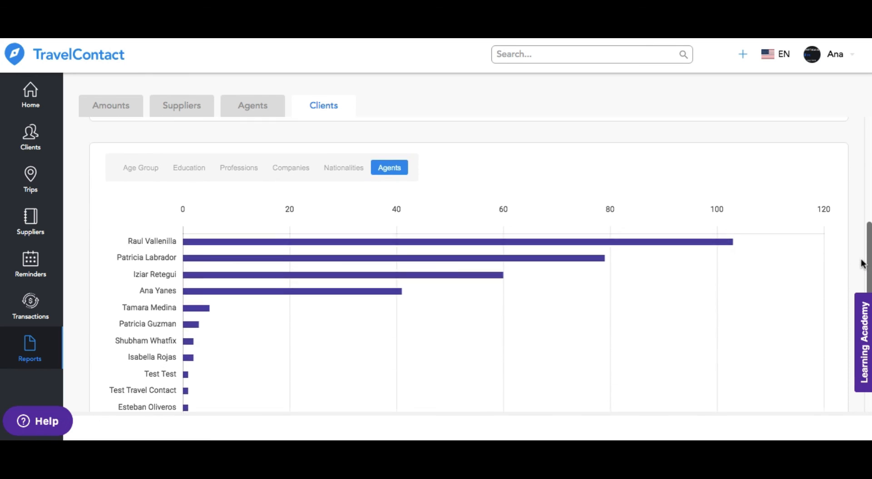
pyautogui.click(152, 174)
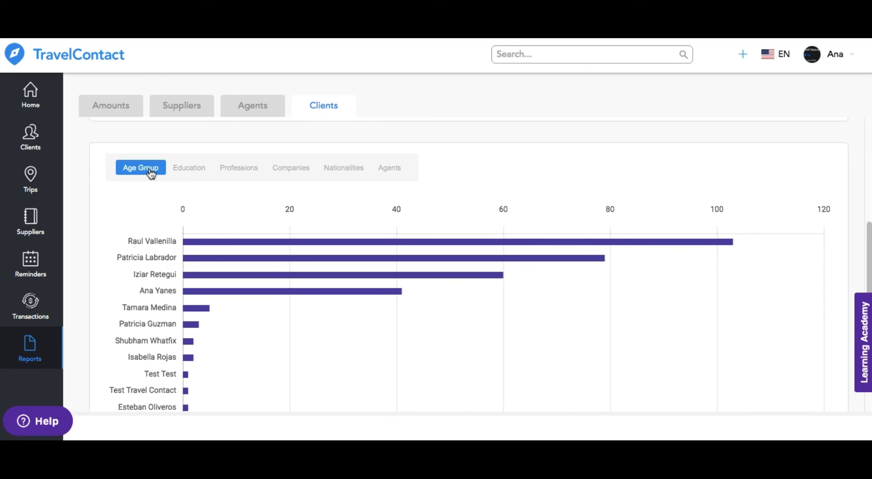